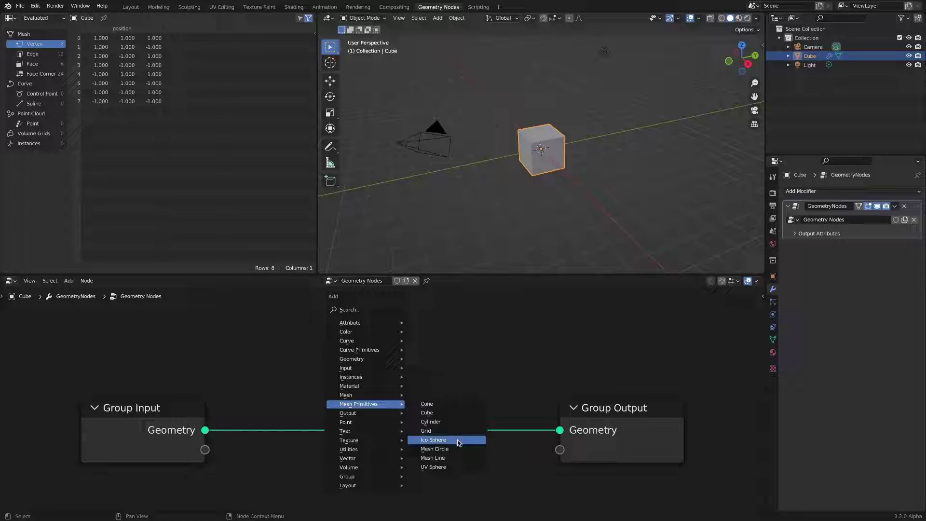
Insert a Grid mesh primitive node feeding the Group Output and set its Vertices X and Vertices Y to 5
{"action": "left_click", "coordinate": [455, 430]}
{"action": "left_click", "coordinate": [327, 376]}
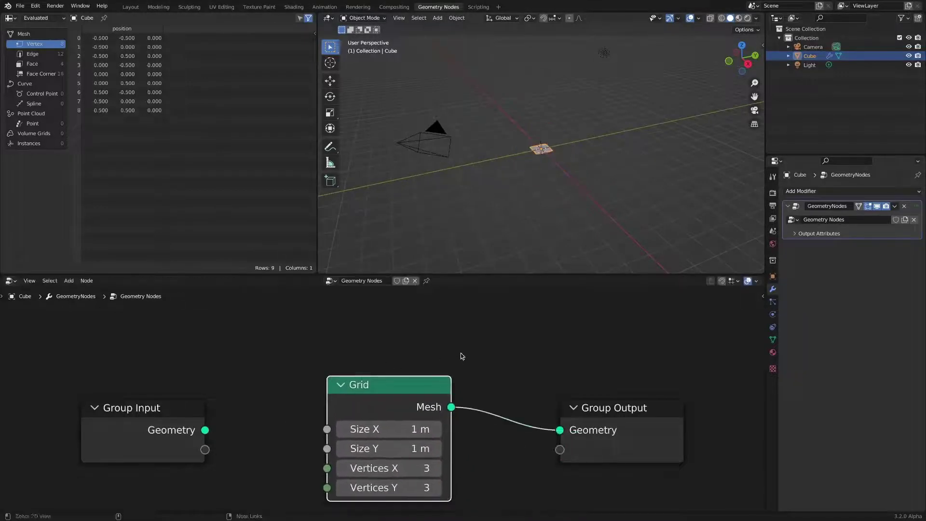
{"action": "scroll", "coordinate": [489, 365], "scroll_direction": "down", "scroll_amount": 1}
{"action": "scroll", "coordinate": [442, 351], "scroll_direction": "up", "scroll_amount": 2}
{"action": "left_click_drag", "start_coordinate": [376, 422], "coordinate": [381, 450]}
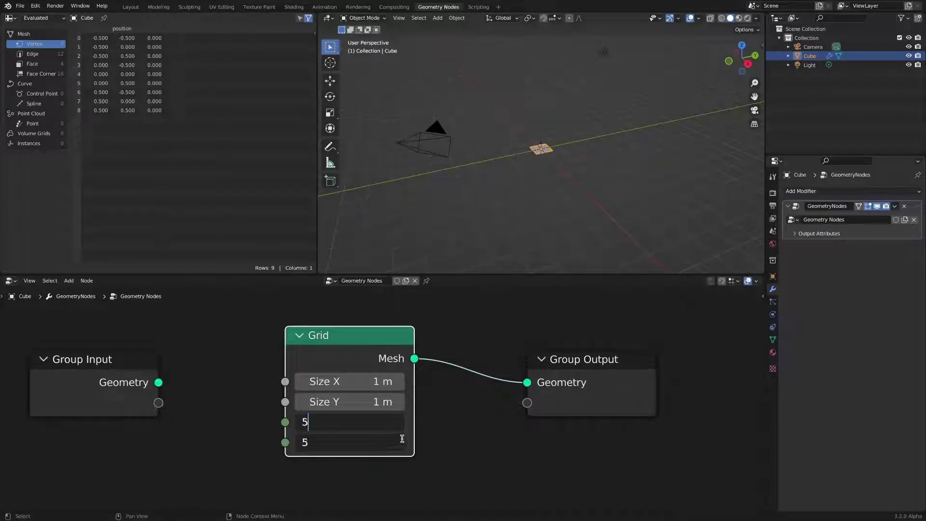
{"action": "key", "text": "Return"}
Insert an Extrude Mesh node between the Grid and Group Output nodes and set its Offset Scale to 0.1
{"action": "scroll", "coordinate": [660, 79], "scroll_direction": "up", "scroll_amount": 5}
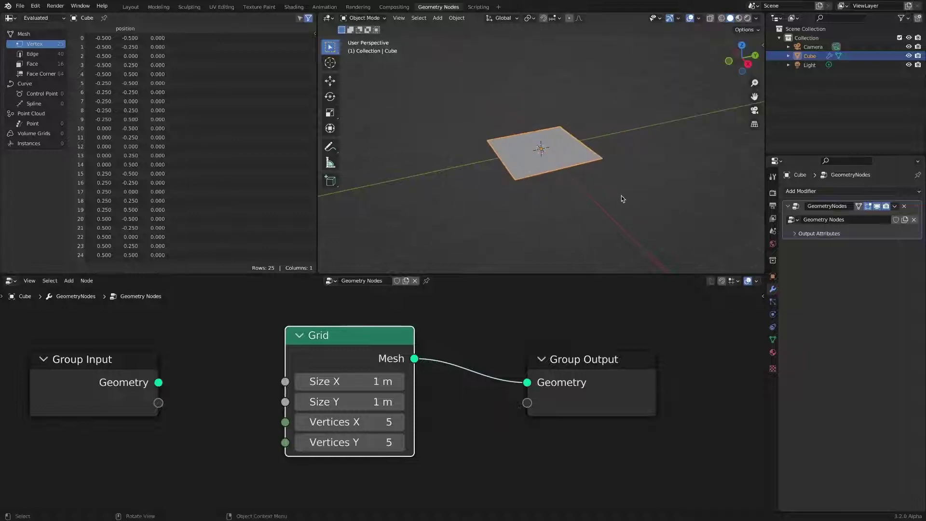
{"action": "middle_click_drag", "start_coordinate": [620, 197], "coordinate": [492, 250]}
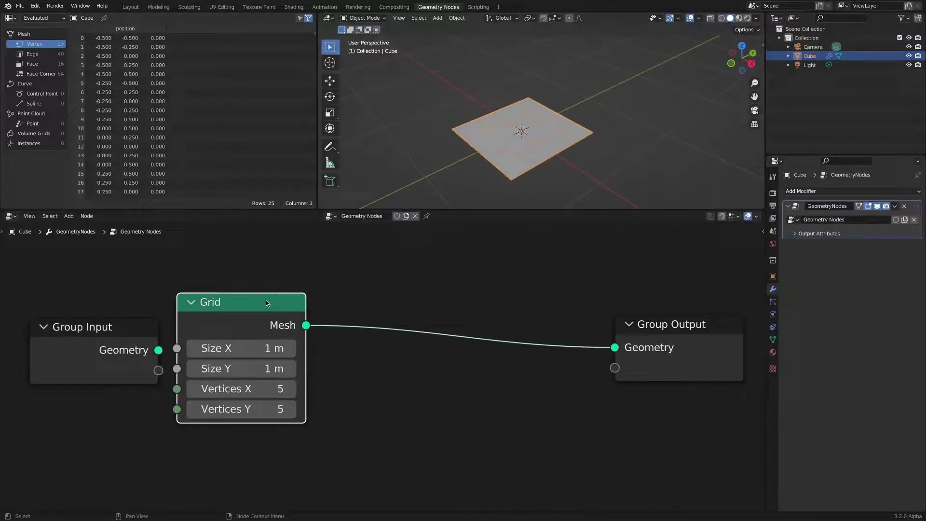
{"action": "key", "text": "shift+a"}
{"action": "mouse_move", "coordinate": [422, 363]}
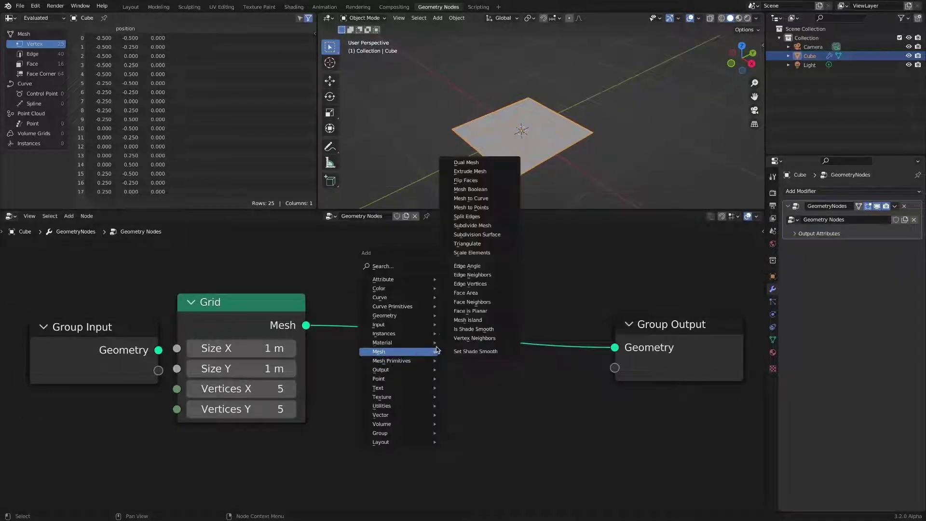
{"action": "left_click", "coordinate": [470, 171]}
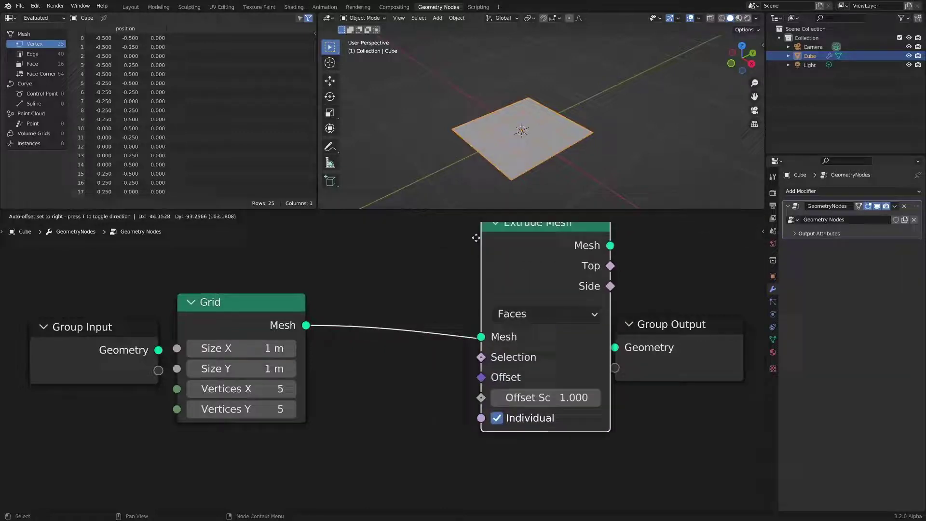
{"action": "left_click", "coordinate": [427, 269]}
{"action": "double_click", "coordinate": [458, 450]}
{"action": "type", "text": "0.1"}
{"action": "key", "text": "Return"}
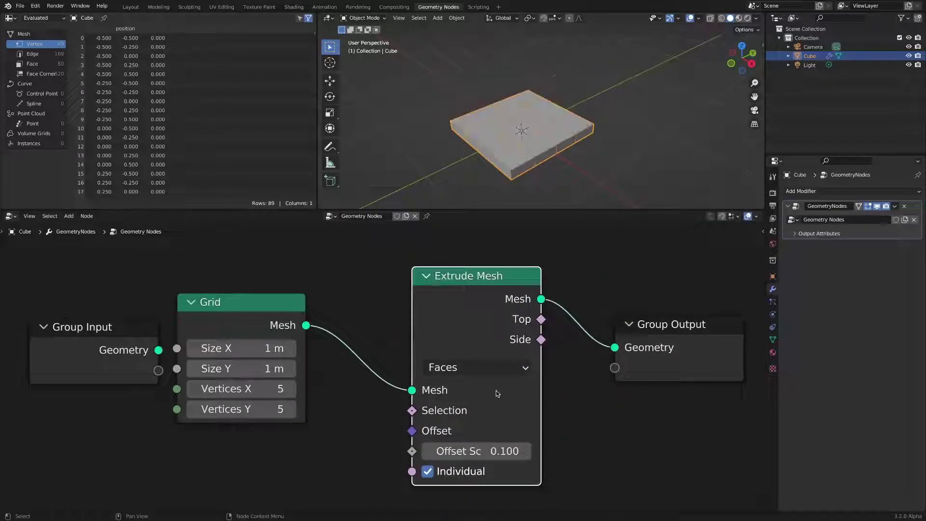
Spread the nodes apart to leave a wide gap between Extrude Mesh and Group Output
{"action": "middle_click_drag", "start_coordinate": [603, 123], "coordinate": [608, 139]}
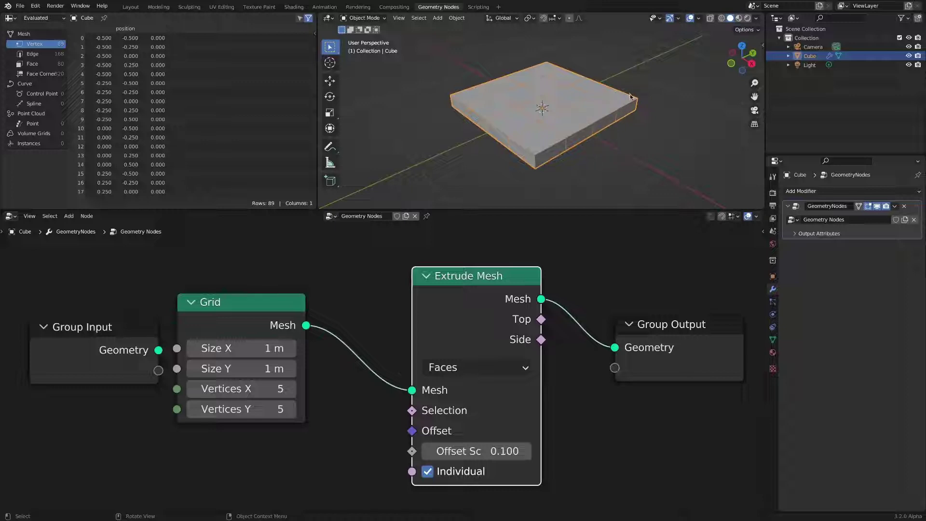
{"action": "scroll", "coordinate": [190, 319], "scroll_direction": "down", "scroll_amount": 3}
{"action": "middle_click_drag", "start_coordinate": [211, 340], "coordinate": [207, 310]}
{"action": "left_click_drag", "start_coordinate": [179, 307], "coordinate": [80, 297]}
{"action": "left_click_drag", "start_coordinate": [280, 286], "coordinate": [190, 265]}
{"action": "left_click_drag", "start_coordinate": [446, 266], "coordinate": [304, 252]}
{"action": "left_click_drag", "start_coordinate": [601, 305], "coordinate": [686, 290]}
Duplicate Extrude Mesh into the link before Group Output and connect the first node's Top output to the copy's Selection
{"action": "left_click", "coordinate": [317, 259]}
{"action": "key", "text": "shift+d"}
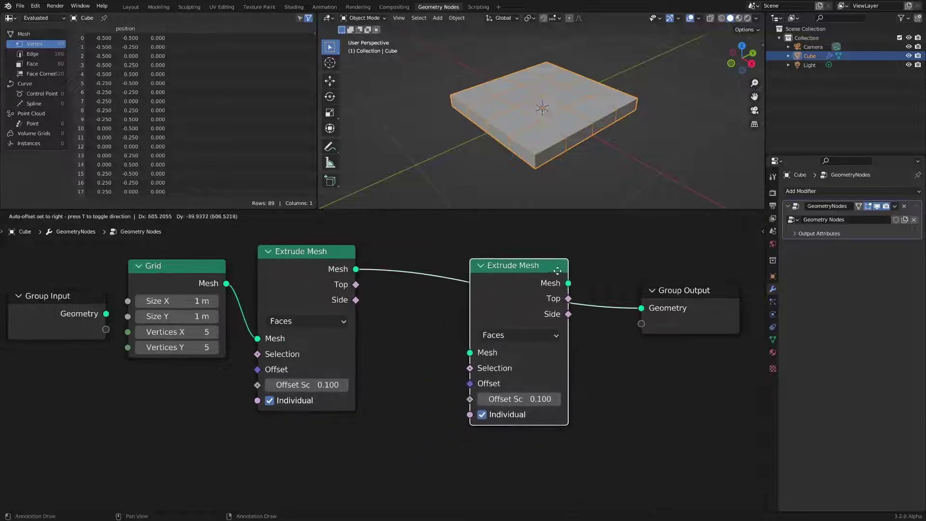
{"action": "left_click", "coordinate": [531, 272]}
{"action": "left_click_drag", "start_coordinate": [355, 285], "coordinate": [362, 290]}
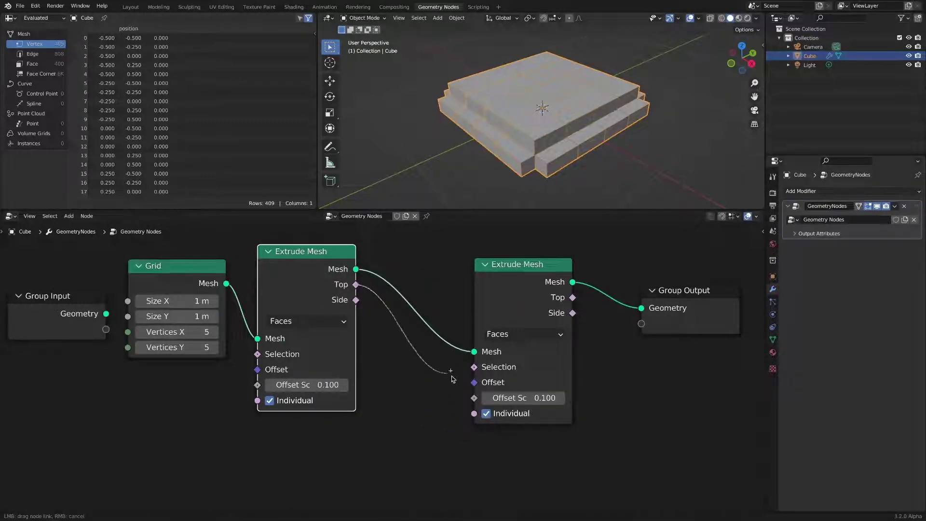
{"action": "left_click_drag", "start_coordinate": [485, 367], "coordinate": [484, 367]}
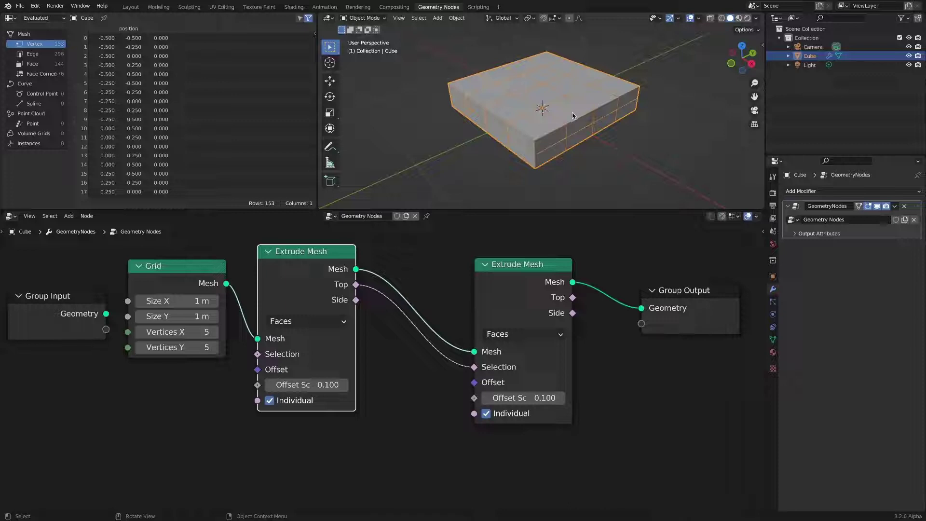
Add a Position input node below the first Extrude Mesh node and rearrange the neighbouring nodes around it
{"action": "middle_click_drag", "start_coordinate": [562, 123], "coordinate": [526, 169]}
{"action": "left_click", "coordinate": [416, 384]}
{"action": "key", "text": "shift+a"}
{"action": "mouse_move", "coordinate": [390, 362]}
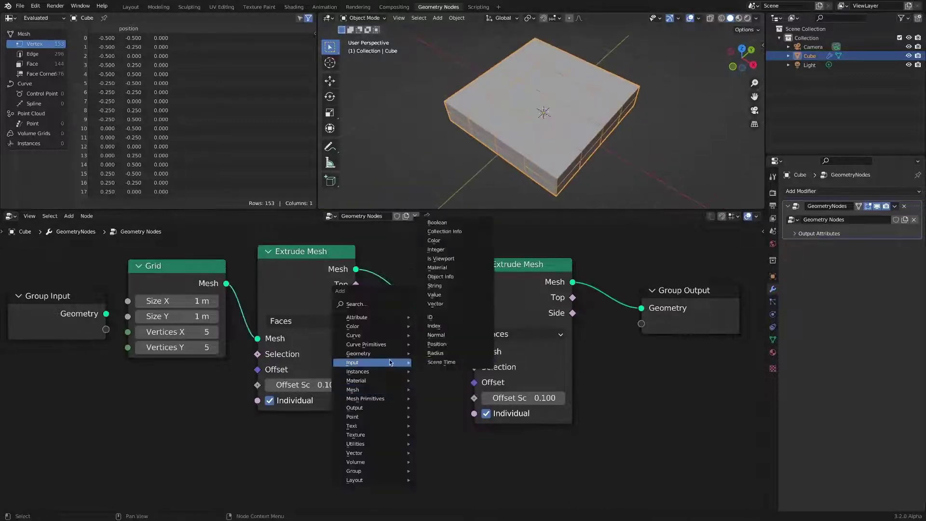
{"action": "left_click", "coordinate": [453, 344]}
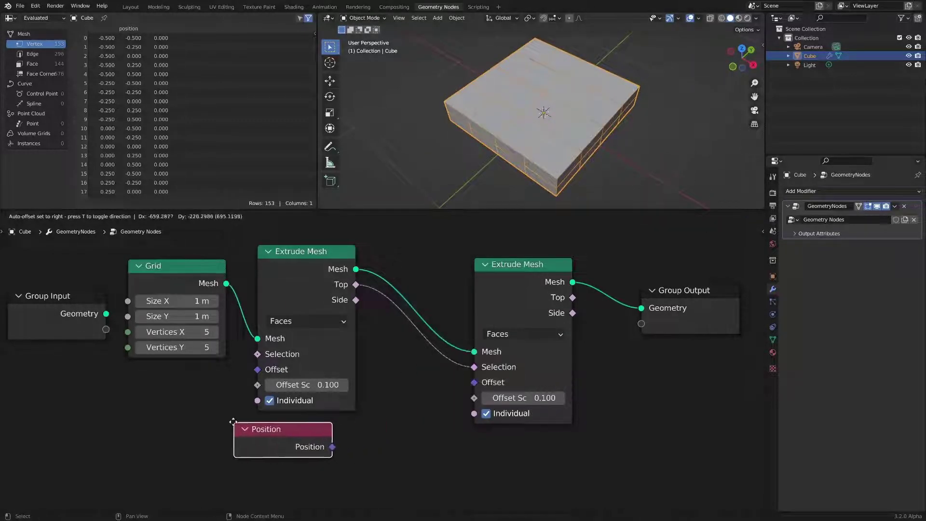
{"action": "left_click_drag", "start_coordinate": [320, 256], "coordinate": [320, 252]}
{"action": "scroll", "coordinate": [479, 335], "scroll_direction": "down", "scroll_amount": 1}
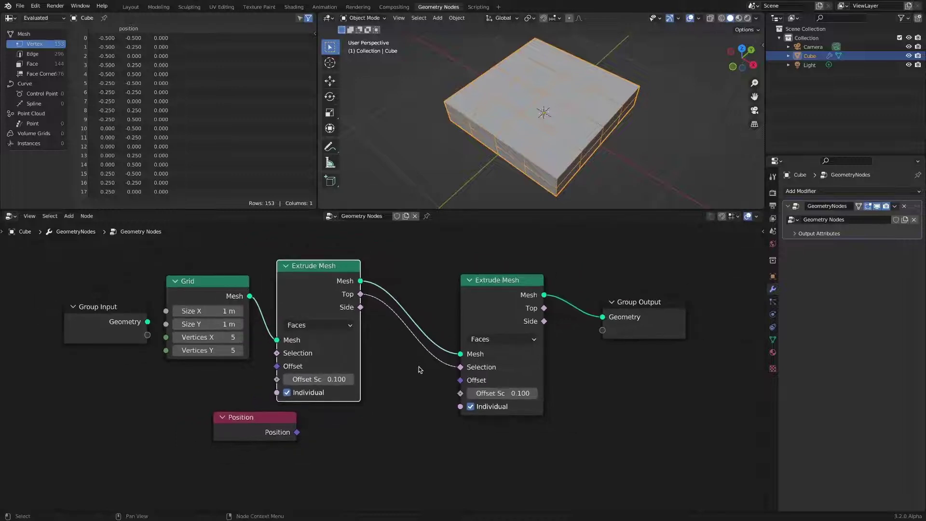
{"action": "left_click_drag", "start_coordinate": [232, 276], "coordinate": [230, 257]}
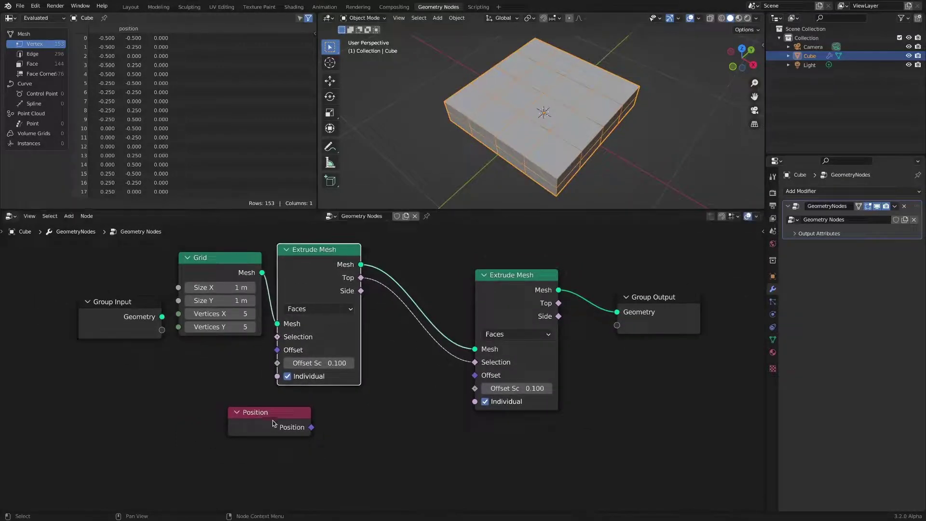
{"action": "left_click_drag", "start_coordinate": [270, 414], "coordinate": [250, 411]}
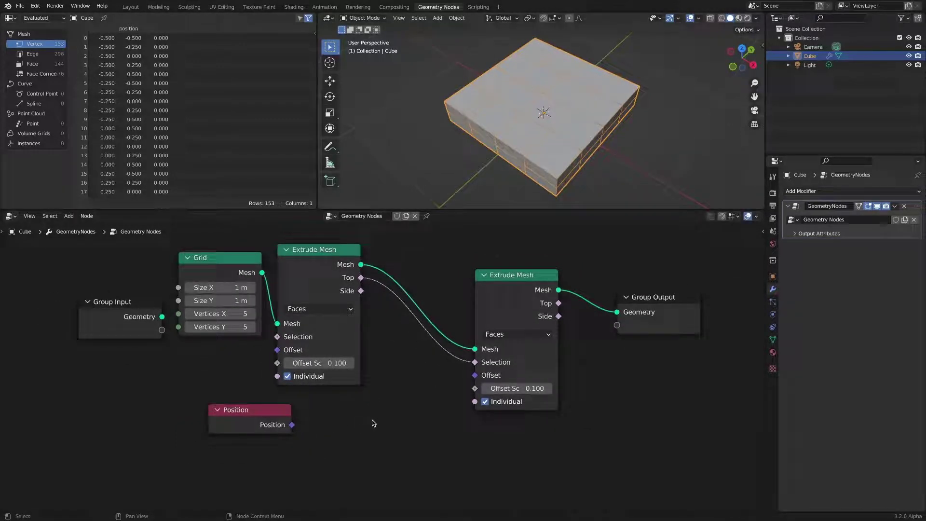
Add a Separate XYZ node, connect Position to its Vector input, and line both nodes up below the first Extrude Mesh
{"action": "key", "text": "shift+a"}
{"action": "left_click", "coordinate": [424, 459]}
{"action": "left_click", "coordinate": [415, 453]}
{"action": "left_click", "coordinate": [279, 427]}
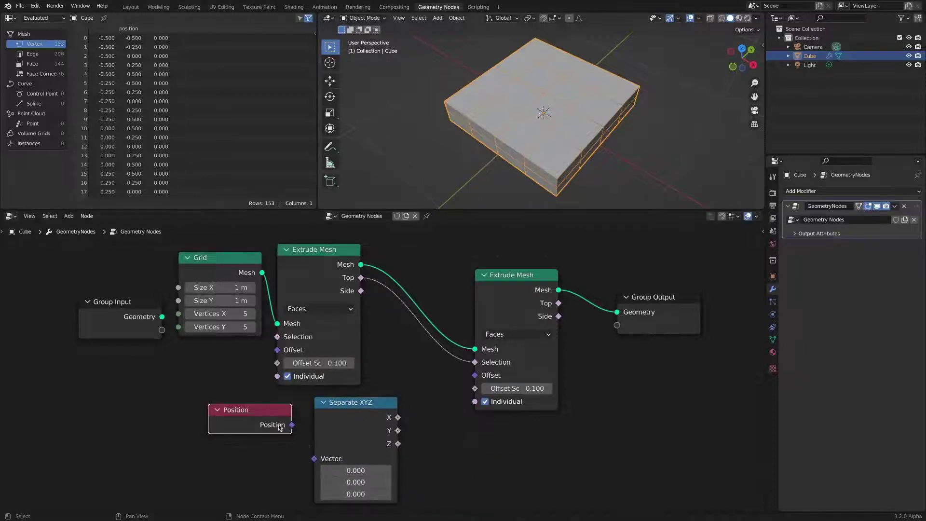
{"action": "left_click_drag", "start_coordinate": [292, 424], "coordinate": [314, 458]}
{"action": "left_click_drag", "start_coordinate": [246, 409], "coordinate": [164, 409]}
{"action": "left_click_drag", "start_coordinate": [371, 402], "coordinate": [310, 402]}
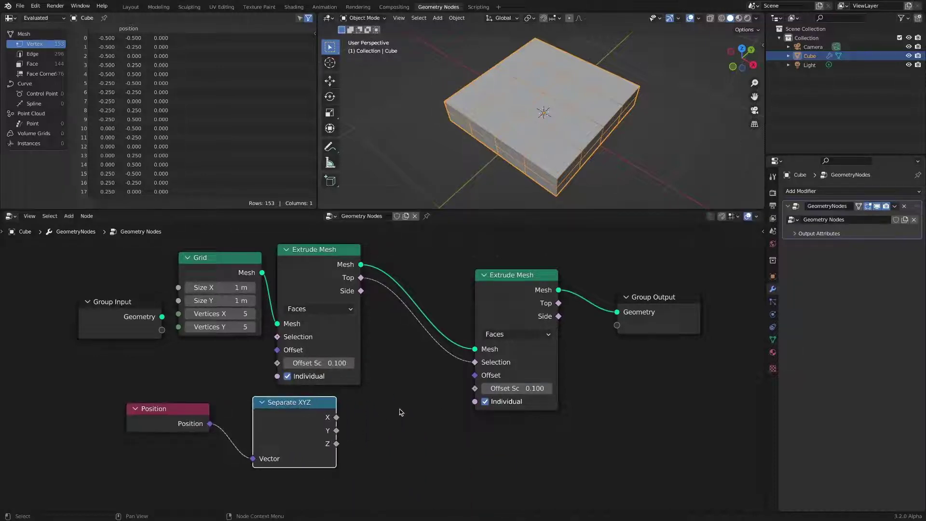
Add a Compare node testing whether Y is greater than 0.3 and connect its Result to the second Extrude Mesh's Selection
{"action": "key", "text": "shift+a"}
{"action": "mouse_move", "coordinate": [393, 404]}
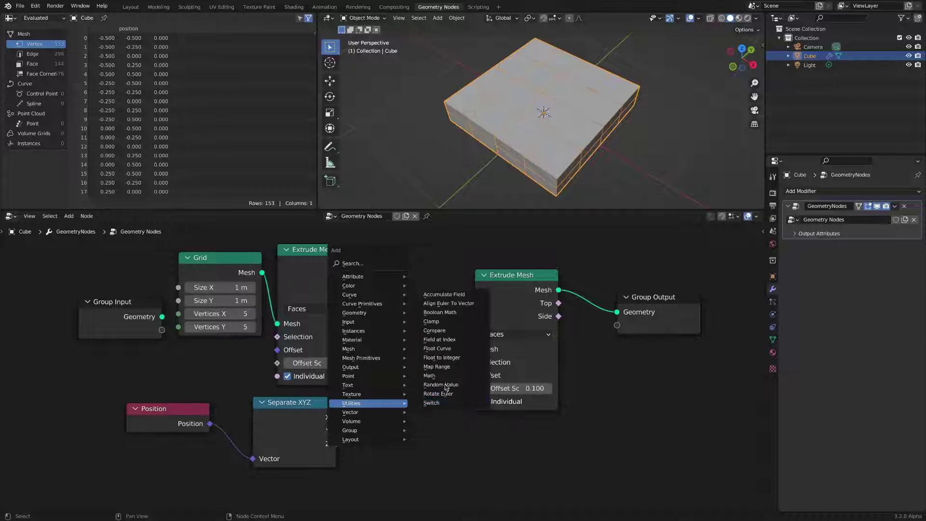
{"action": "left_click", "coordinate": [457, 334]}
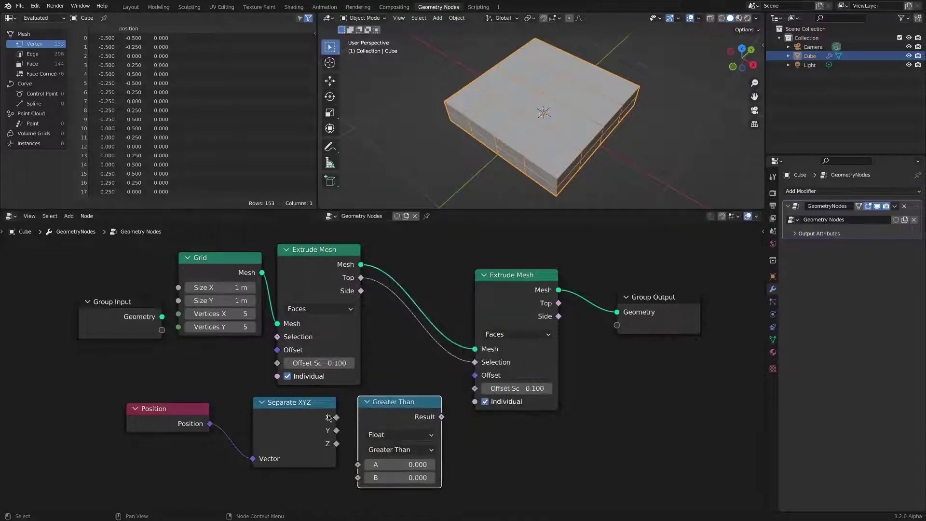
{"action": "left_click_drag", "start_coordinate": [327, 417], "coordinate": [311, 416]}
{"action": "left_click_drag", "start_coordinate": [320, 429], "coordinate": [357, 464]}
{"action": "left_click_drag", "start_coordinate": [405, 411], "coordinate": [474, 362]}
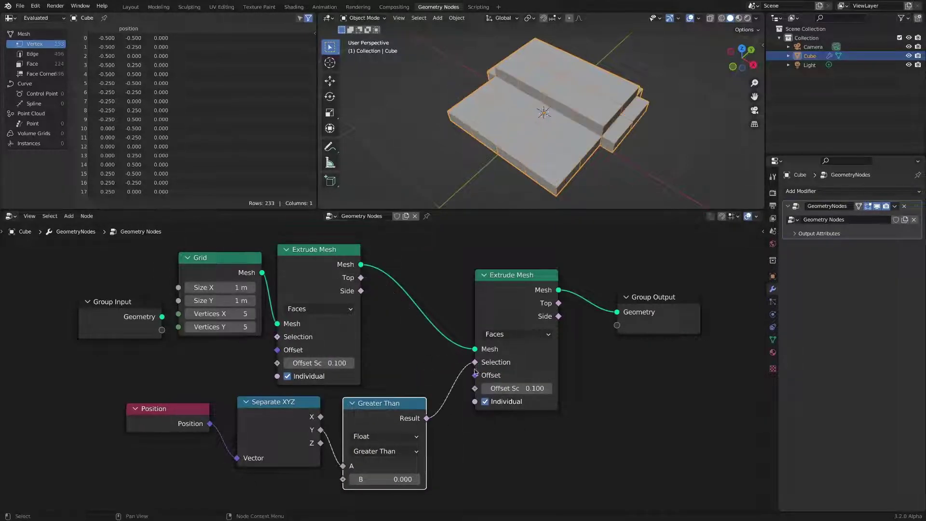
{"action": "left_click_drag", "start_coordinate": [386, 478], "coordinate": [410, 478]}
Insert a Boolean Math And node before the second Extrude Mesh's Selection and combine the comparison with the first extrusion's Top output
{"action": "left_click_drag", "start_coordinate": [639, 297], "coordinate": [704, 292]}
{"action": "left_click_drag", "start_coordinate": [513, 275], "coordinate": [603, 272]}
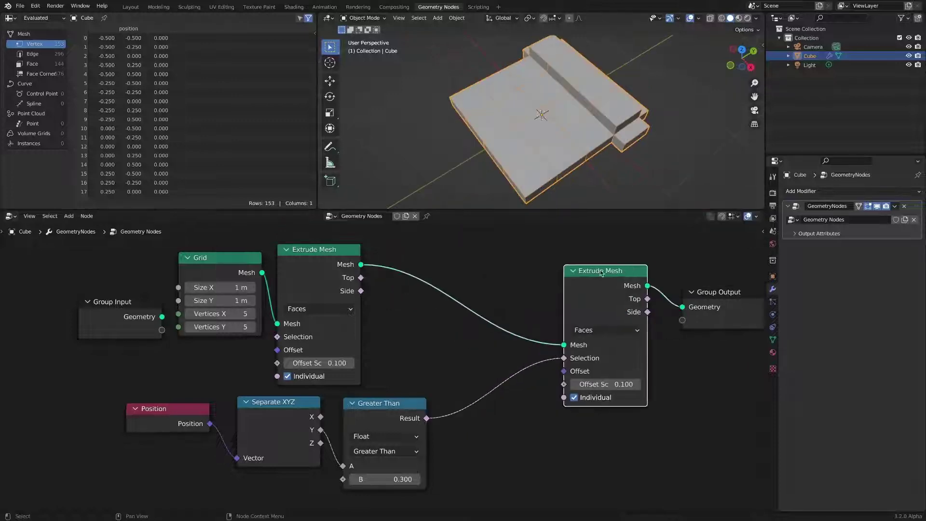
{"action": "key", "text": "shift+a"}
{"action": "mouse_move", "coordinate": [453, 328]}
{"action": "left_click", "coordinate": [512, 346]}
{"action": "left_click", "coordinate": [460, 354]}
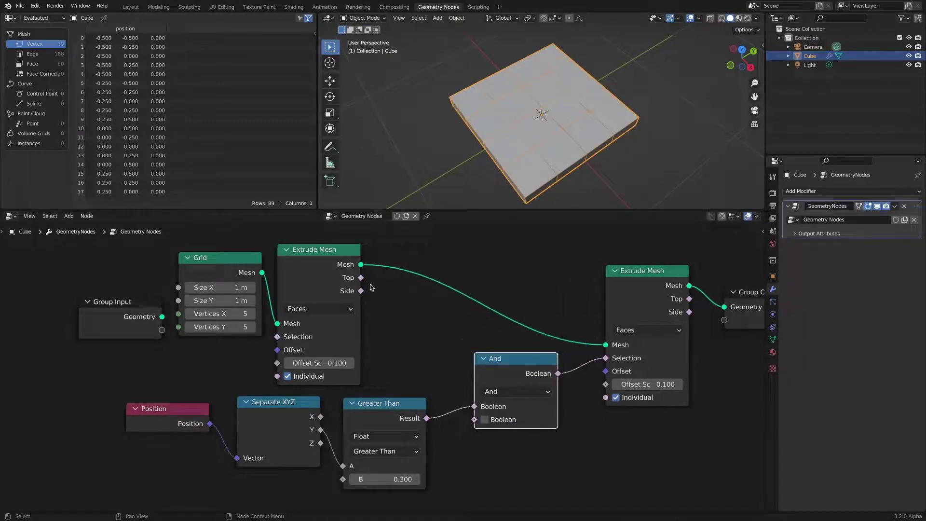
{"action": "left_click_drag", "start_coordinate": [361, 277], "coordinate": [389, 288]}
{"action": "left_click_drag", "start_coordinate": [481, 422], "coordinate": [475, 419]}
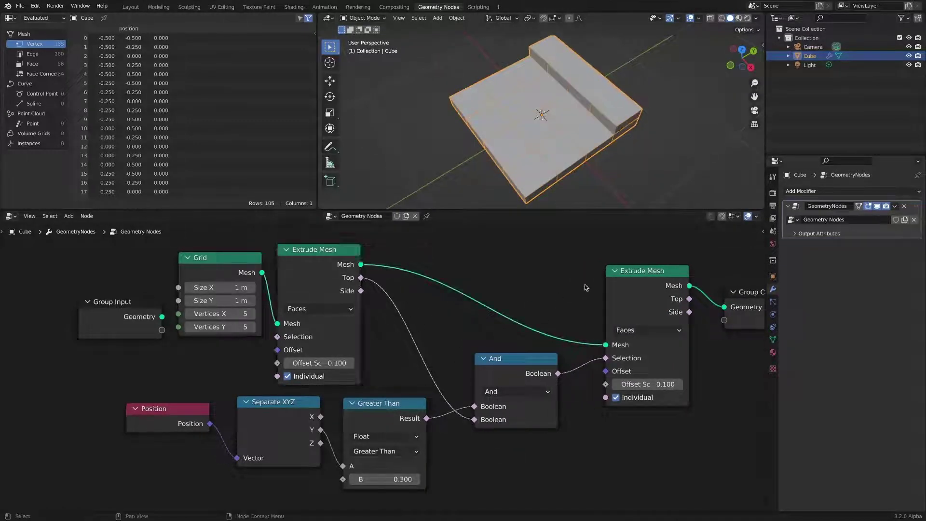
Set the second Extrude Mesh node's Offset Scale to 1.0 and deselect the object in the viewport
{"action": "mouse_move", "coordinate": [675, 385]}
{"action": "left_mouse_down"}
{"action": "mouse_move", "coordinate": [699, 384]}
{"action": "mouse_move", "coordinate": [682, 390]}
{"action": "left_mouse_up"}
{"action": "left_click", "coordinate": [680, 386]}
{"action": "scroll", "coordinate": [630, 141], "scroll_direction": "down", "scroll_amount": 1}
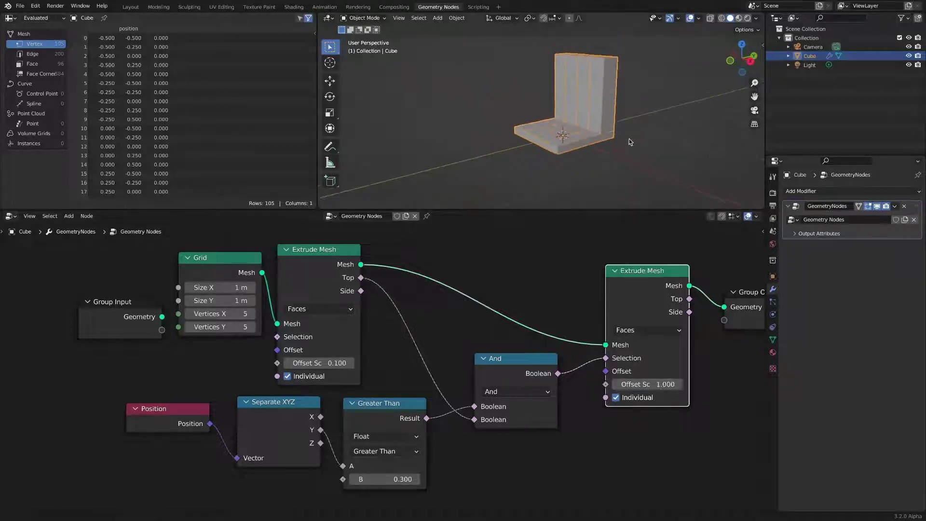
{"action": "middle_click_drag", "start_coordinate": [630, 141], "coordinate": [617, 144]}
{"action": "left_click", "coordinate": [635, 152]}
Move Group Input and Grid away from the extrusion nodes and shift the Position, Separate XYZ, Greater Than and And nodes closer together
{"action": "left_click", "coordinate": [542, 315]}
{"action": "scroll", "coordinate": [539, 316], "scroll_direction": "down", "scroll_amount": 2}
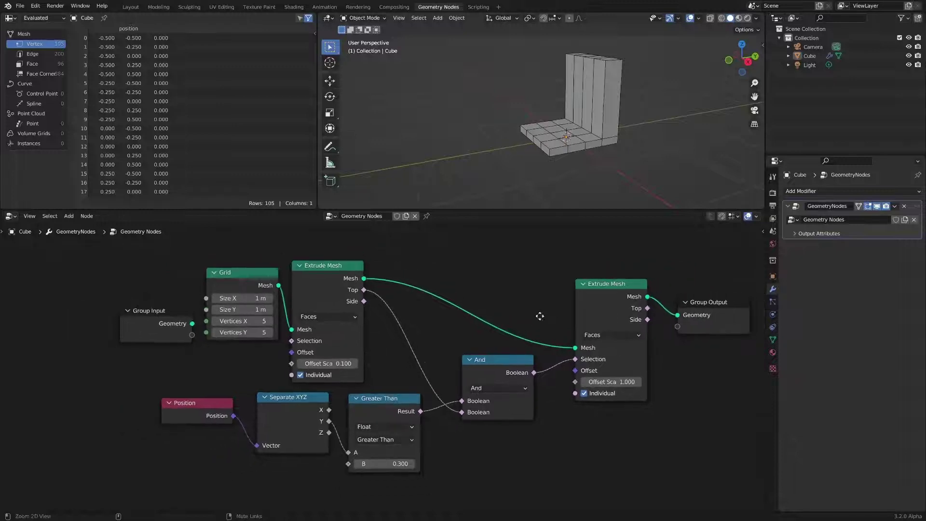
{"action": "left_click_drag", "start_coordinate": [181, 310], "coordinate": [106, 309]}
{"action": "left_click_drag", "start_coordinate": [262, 274], "coordinate": [150, 281]}
{"action": "left_click_drag", "start_coordinate": [496, 360], "coordinate": [529, 364]}
{"action": "left_click_drag", "start_coordinate": [386, 400], "coordinate": [430, 406]}
{"action": "left_click_drag", "start_coordinate": [294, 397], "coordinate": [341, 401]}
{"action": "left_click_drag", "start_coordinate": [209, 401], "coordinate": [255, 400]}
Enclose both Extrude Mesh nodes and the selection logic nodes in a frame labelled "Back"
{"action": "left_click_drag", "start_coordinate": [199, 244], "coordinate": [610, 434]}
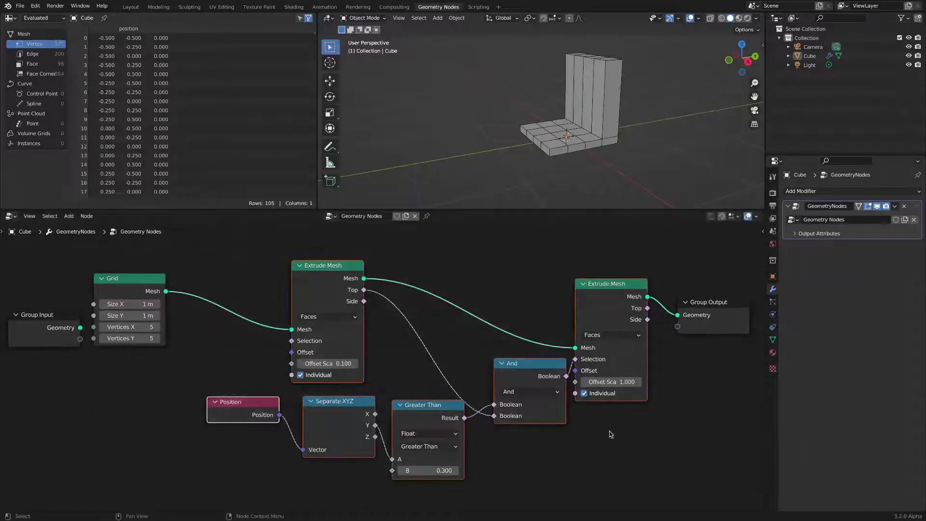
{"action": "key", "text": "ctrl+j"}
{"action": "left_click", "coordinate": [431, 257]}
{"action": "right_click", "coordinate": [431, 257]}
{"action": "left_click", "coordinate": [442, 259]}
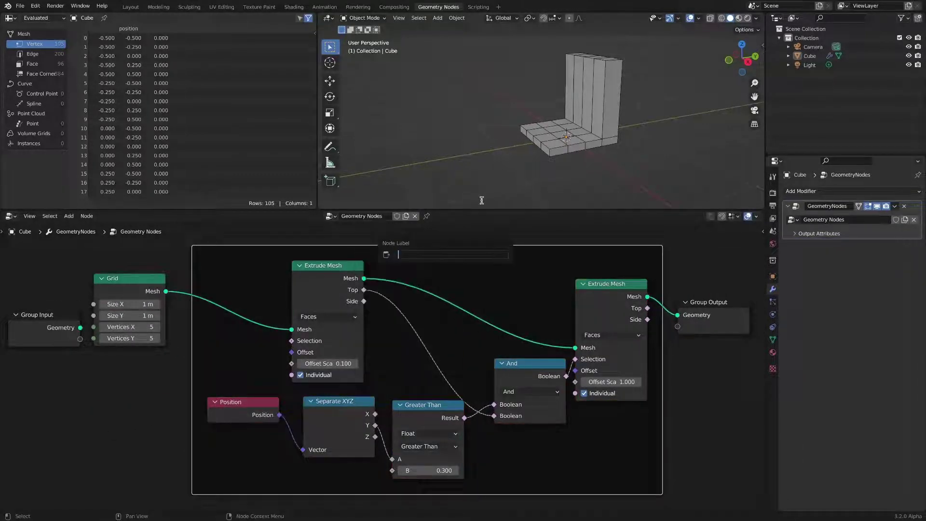
{"action": "type", "text": "Back"}
{"action": "key", "text": "Return"}
Insert a Join Geometry node before Group Output and connect the Grid's Mesh output to it as a second input
{"action": "scroll", "coordinate": [520, 324], "scroll_direction": "up", "scroll_amount": 4}
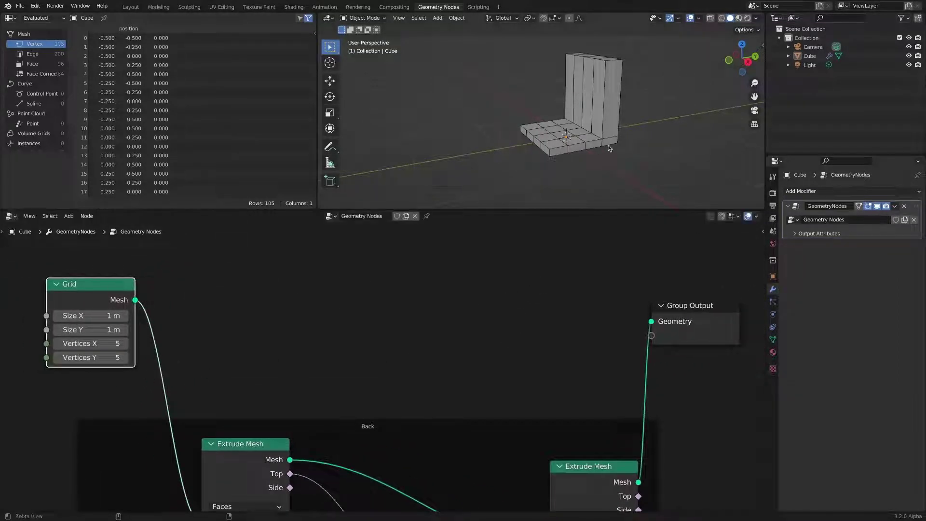
{"action": "scroll", "coordinate": [599, 136], "scroll_direction": "up", "scroll_amount": 2}
{"action": "middle_click_drag", "start_coordinate": [600, 135], "coordinate": [593, 86]}
{"action": "left_click", "coordinate": [499, 303]}
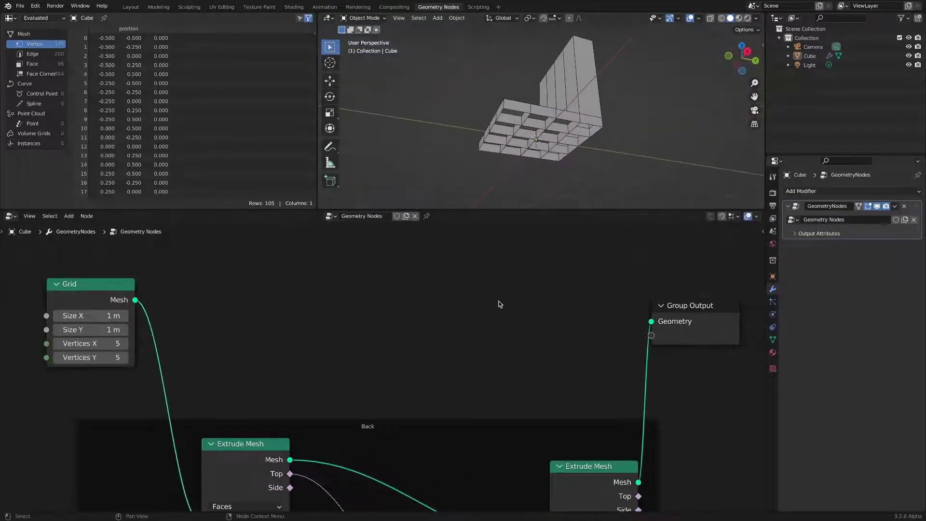
{"action": "key", "text": "shift+a"}
{"action": "mouse_move", "coordinate": [502, 211]}
{"action": "left_click", "coordinate": [562, 274]}
{"action": "left_click", "coordinate": [650, 301]}
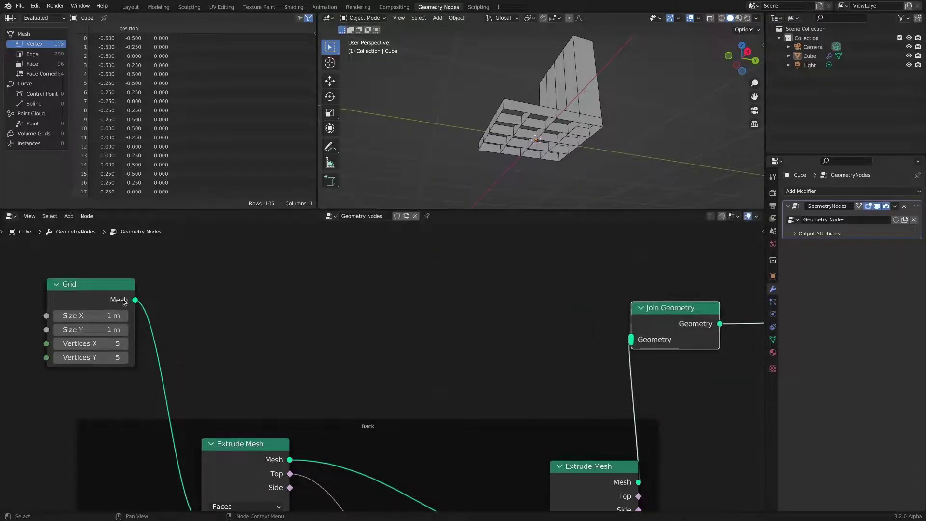
{"action": "left_click_drag", "start_coordinate": [134, 300], "coordinate": [630, 339]}
{"action": "left_click_drag", "start_coordinate": [526, 311], "coordinate": [498, 309], "text": "ctrl+alt"}
Insert a new Extrude Mesh node into the direct link between Grid and Join Geometry
{"action": "key", "text": "shift+a"}
{"action": "mouse_move", "coordinate": [446, 288]}
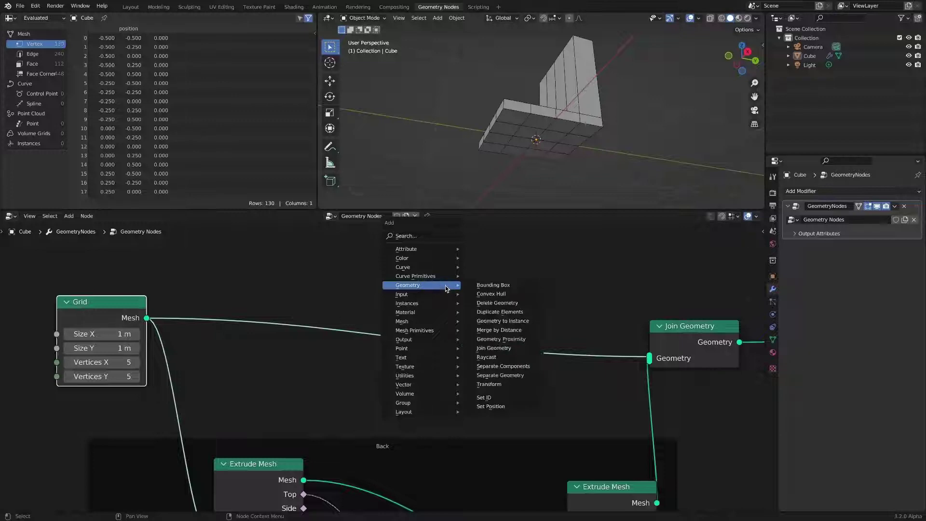
{"action": "mouse_move", "coordinate": [438, 321]}
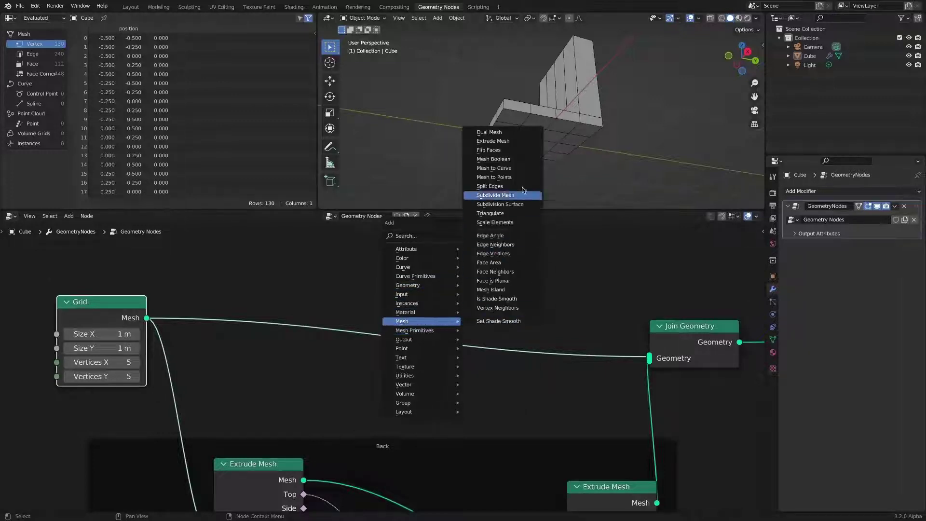
{"action": "left_click", "coordinate": [524, 144]}
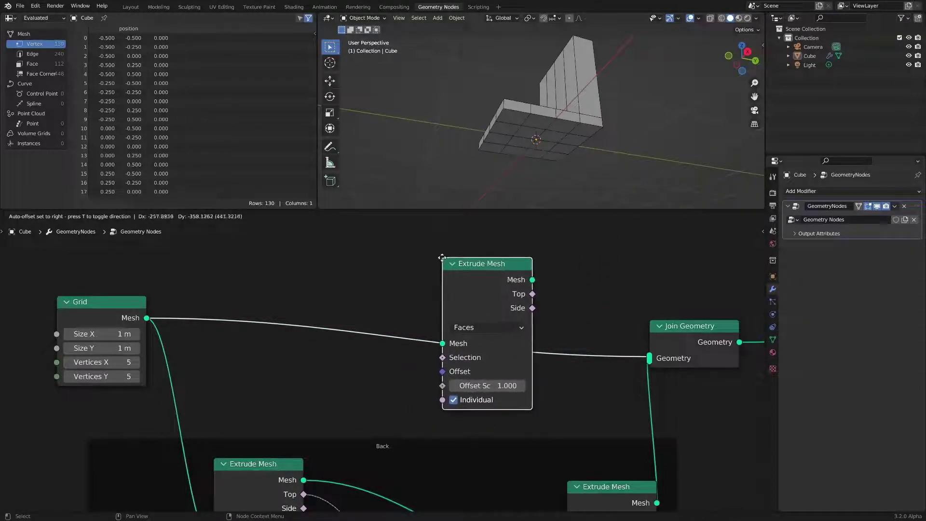
{"action": "left_click", "coordinate": [480, 262]}
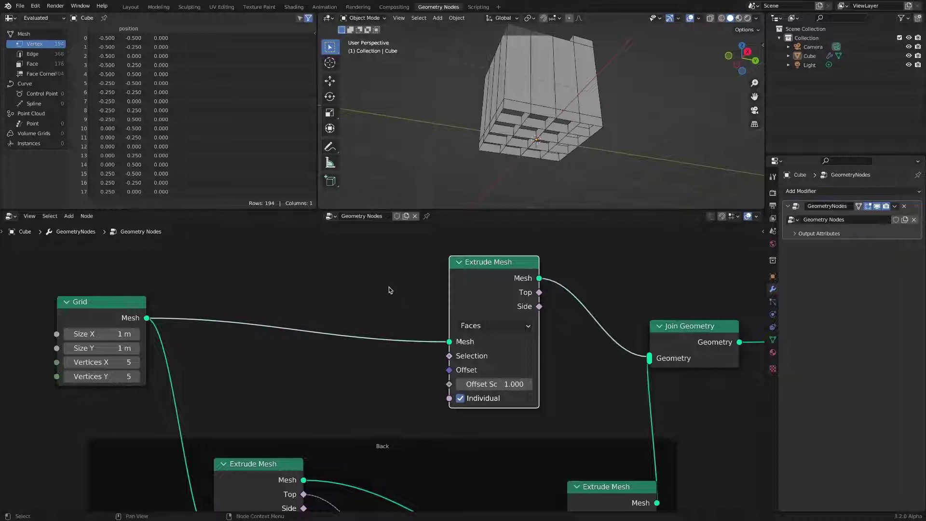
Insert a Flip Faces node between Grid and the upper Extrude Mesh and space these nodes farther apart
{"action": "key", "text": "shift+a"}
{"action": "mouse_move", "coordinate": [374, 287]}
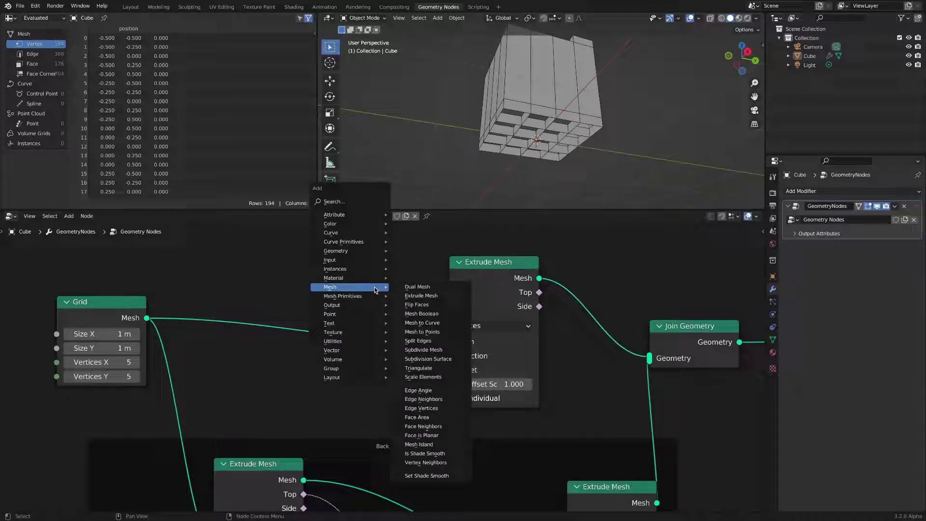
{"action": "left_click", "coordinate": [433, 307]}
{"action": "left_click", "coordinate": [319, 304]}
{"action": "mouse_move", "coordinate": [572, 141]}
{"action": "middle_mouse_down"}
{"action": "mouse_move", "coordinate": [593, 167]}
{"action": "mouse_move", "coordinate": [597, 135]}
{"action": "mouse_move", "coordinate": [591, 144]}
{"action": "middle_mouse_up"}
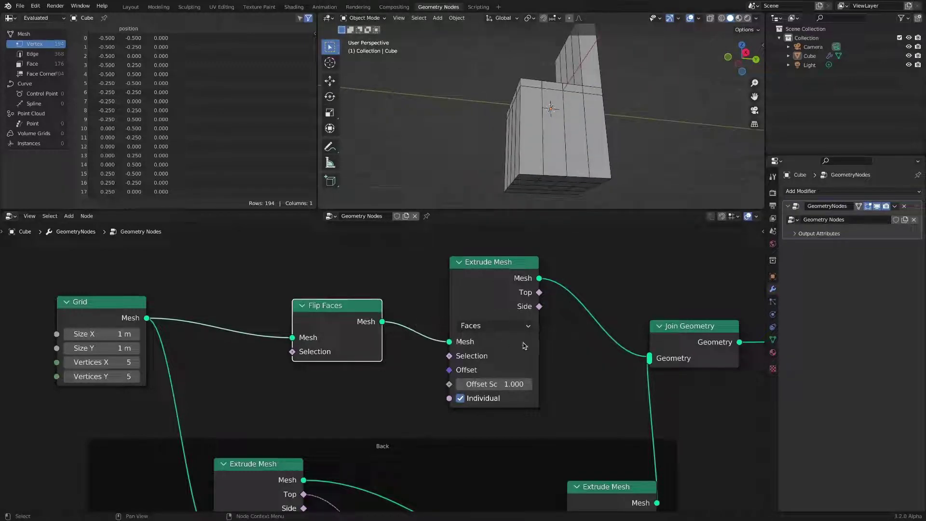
{"action": "left_click_drag", "start_coordinate": [521, 266], "coordinate": [487, 260]}
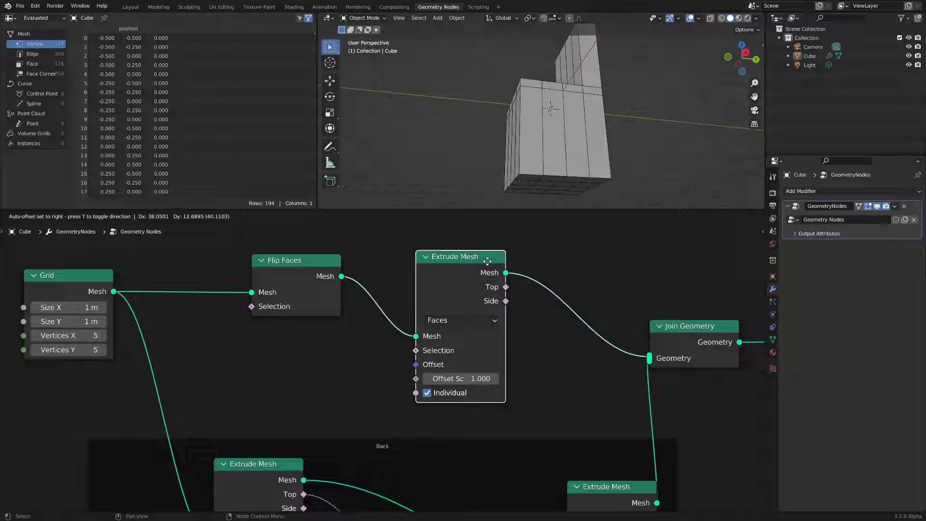
{"action": "key", "text": "Escape"}
Add a Position node and a Separate XYZ node below Flip Faces
{"action": "key", "text": "shift+a"}
{"action": "mouse_move", "coordinate": [269, 337]}
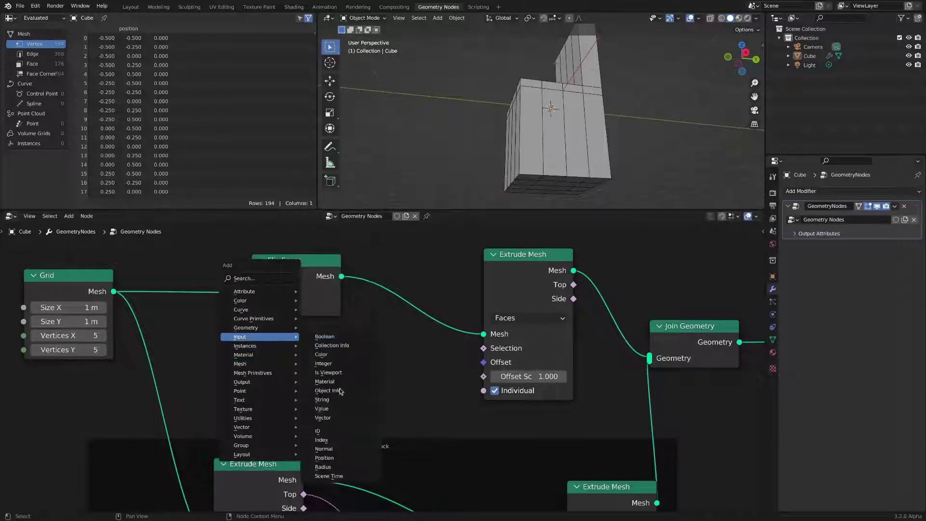
{"action": "left_click", "coordinate": [324, 457]}
{"action": "left_click", "coordinate": [227, 351]}
{"action": "key", "text": "shift+a"}
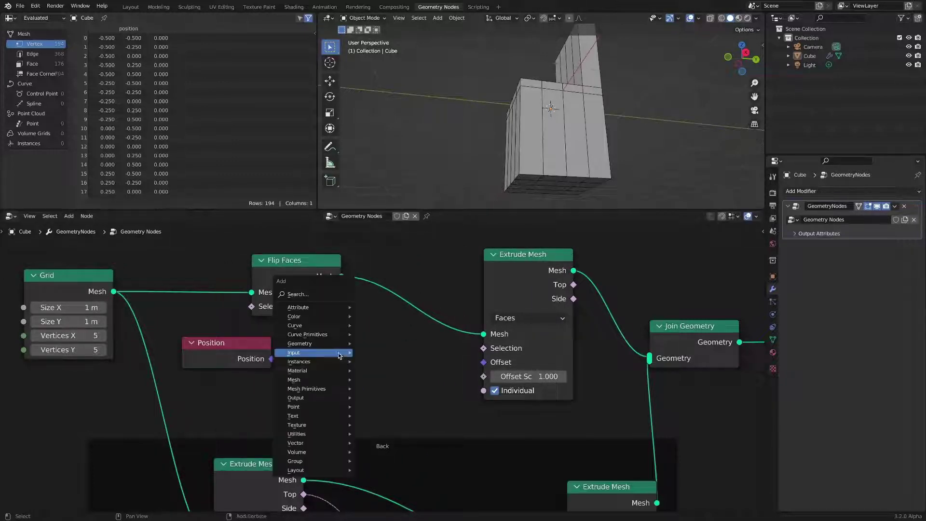
{"action": "mouse_move", "coordinate": [332, 442]}
{"action": "left_click", "coordinate": [380, 450]}
{"action": "left_click", "coordinate": [301, 327]}
Rearrange Grid, Flip Faces and the new nodes, and connect Position to the Vector input of Separate XYZ
{"action": "scroll", "coordinate": [385, 363], "scroll_direction": "down", "scroll_amount": 2}
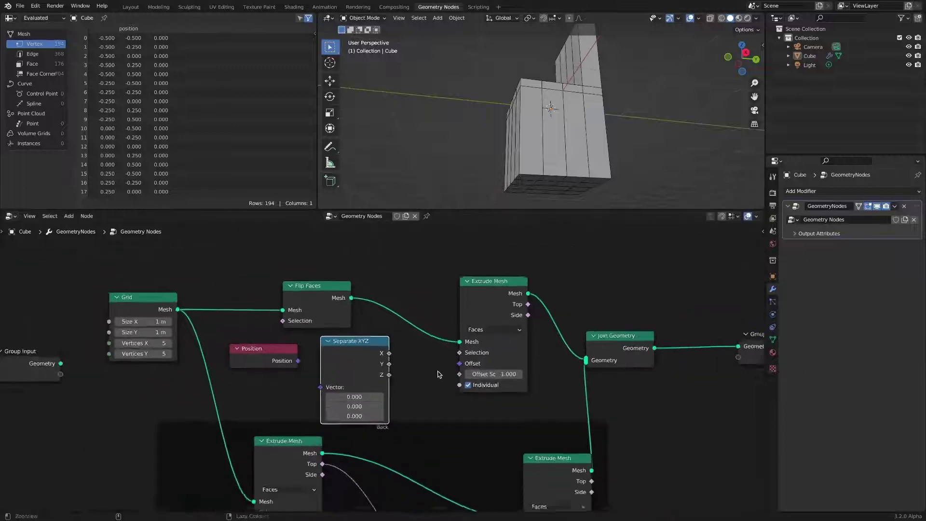
{"action": "middle_click_drag", "start_coordinate": [437, 374], "coordinate": [468, 385]}
{"action": "left_click_drag", "start_coordinate": [172, 307], "coordinate": [135, 285]}
{"action": "left_click_drag", "start_coordinate": [343, 296], "coordinate": [301, 251]}
{"action": "left_click_drag", "start_coordinate": [295, 359], "coordinate": [248, 340]}
{"action": "left_click_drag", "start_coordinate": [382, 366], "coordinate": [336, 341]}
{"action": "left_click_drag", "start_coordinate": [280, 352], "coordinate": [303, 370]}
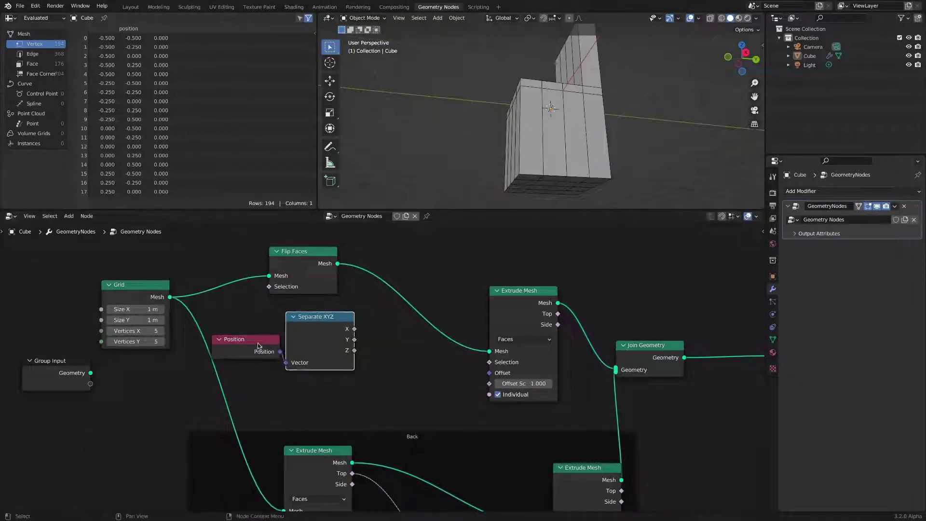
Add a Greater Than comparison of Separate XYZ's Y against 0.300 and connect its Result to the upper Extrude Mesh's Selection
{"action": "key", "text": "shift+a"}
{"action": "mouse_move", "coordinate": [366, 348]}
{"action": "left_click", "coordinate": [461, 380]}
{"action": "left_click", "coordinate": [366, 332]}
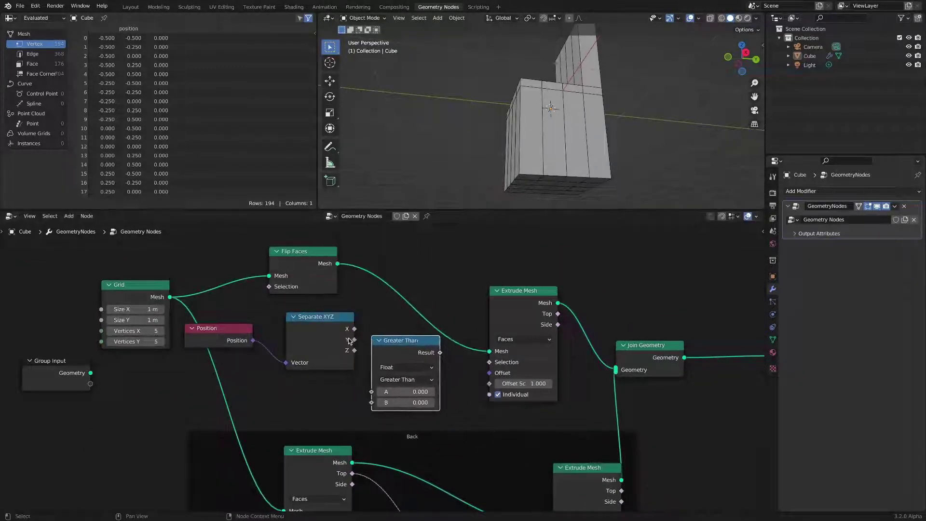
{"action": "left_click_drag", "start_coordinate": [354, 339], "coordinate": [372, 391]}
{"action": "left_click_drag", "start_coordinate": [408, 336], "coordinate": [489, 361]}
{"action": "left_click", "coordinate": [430, 394]}
{"action": "left_click", "coordinate": [430, 394]}
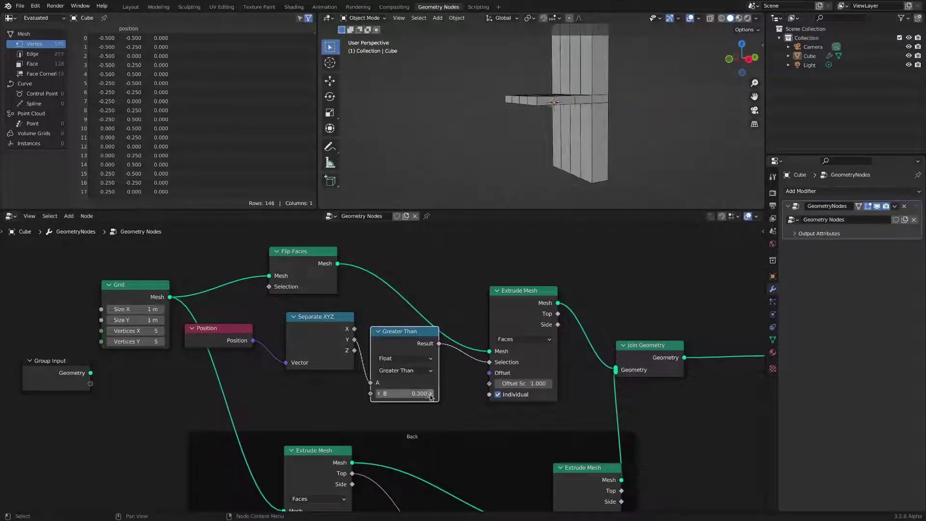
{"action": "left_click", "coordinate": [430, 394]}
Spread out Position, Separate XYZ, Greater Than, Flip Faces and Extrude Mesh to make room for another comparison
{"action": "middle_click_drag", "start_coordinate": [579, 145], "coordinate": [600, 142]}
{"action": "left_click_drag", "start_coordinate": [322, 319], "coordinate": [313, 315]}
{"action": "left_click_drag", "start_coordinate": [231, 331], "coordinate": [206, 323]}
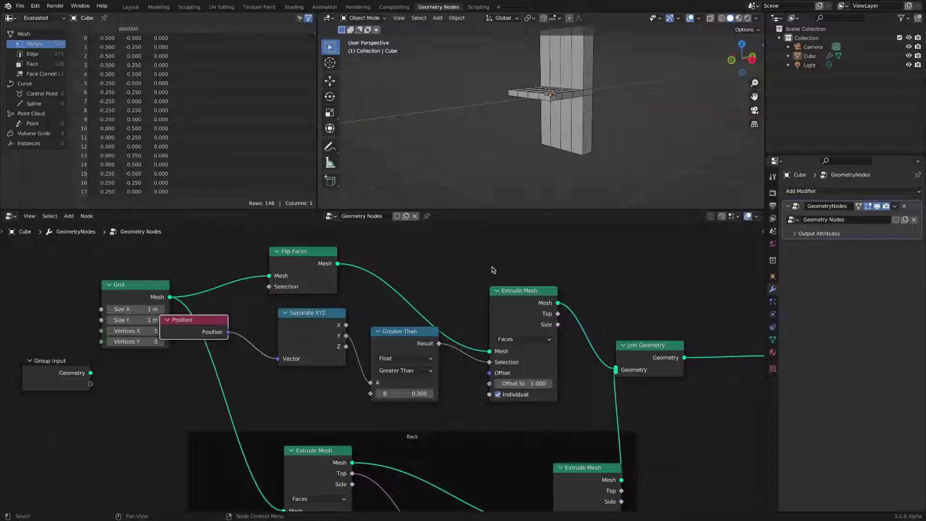
{"action": "scroll", "coordinate": [493, 270], "scroll_direction": "down", "scroll_amount": 1}
{"action": "left_click_drag", "start_coordinate": [503, 298], "coordinate": [530, 297]}
{"action": "left_click_drag", "start_coordinate": [418, 333], "coordinate": [428, 289]}
{"action": "left_click_drag", "start_coordinate": [308, 263], "coordinate": [268, 236]}
Duplicate the Greater Than node, feed it Y, change it to Less Than and connect its Result to Extrude Mesh's Selection
{"action": "left_click", "coordinate": [415, 291]}
{"action": "key", "text": "shift+d"}
{"action": "left_click", "coordinate": [413, 362]}
{"action": "left_click_drag", "start_coordinate": [331, 343], "coordinate": [375, 406]}
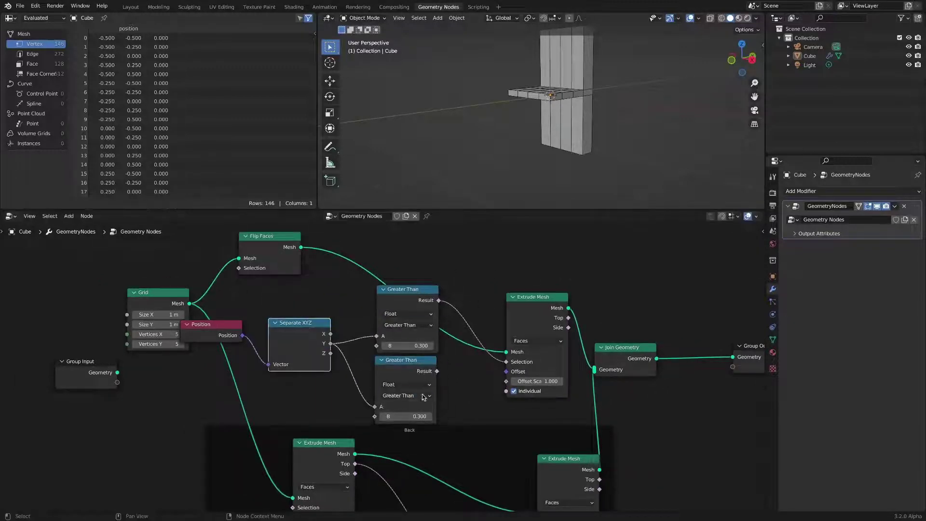
{"action": "left_click", "coordinate": [424, 396]}
{"action": "left_click", "coordinate": [405, 378]}
{"action": "left_click_drag", "start_coordinate": [436, 370], "coordinate": [505, 362]}
Lower the B value of the Less Than node to -0.200
{"action": "left_click", "coordinate": [382, 416]}
{"action": "left_click", "coordinate": [382, 417]}
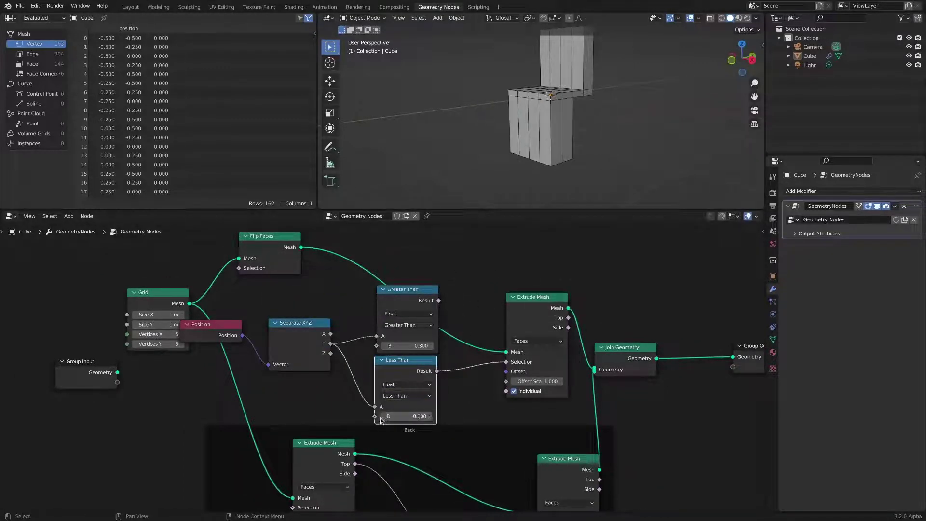
{"action": "left_click", "coordinate": [380, 418]}
{"action": "left_click", "coordinate": [380, 418]}
{"action": "left_click", "coordinate": [381, 417]}
Move the upper Extrude Mesh, Position, Flip Faces, Separate XYZ and both comparison nodes to free space before Extrude Mesh
{"action": "scroll", "coordinate": [552, 289], "scroll_direction": "down", "scroll_amount": 2}
{"action": "left_click_drag", "start_coordinate": [491, 317], "coordinate": [503, 299]}
{"action": "left_click_drag", "start_coordinate": [222, 314], "coordinate": [154, 296]}
{"action": "left_click_drag", "start_coordinate": [302, 274], "coordinate": [271, 245]}
{"action": "left_click_drag", "start_coordinate": [395, 361], "coordinate": [369, 350]}
{"action": "left_click_drag", "start_coordinate": [304, 325], "coordinate": [301, 311]}
{"action": "left_click_drag", "start_coordinate": [377, 299], "coordinate": [373, 300]}
Insert a Boolean Math node before Extrude Mesh's Selection, add the Greater Than result as its second input and set it to Or
{"action": "key", "text": "shift+a"}
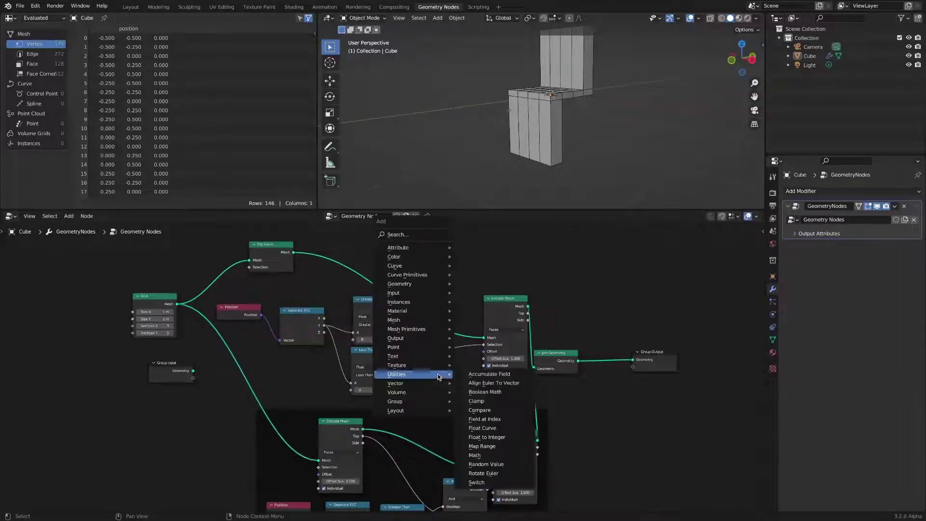
{"action": "left_click", "coordinate": [488, 397]}
{"action": "left_click", "coordinate": [420, 345]}
{"action": "left_click_drag", "start_coordinate": [454, 345], "coordinate": [455, 327]}
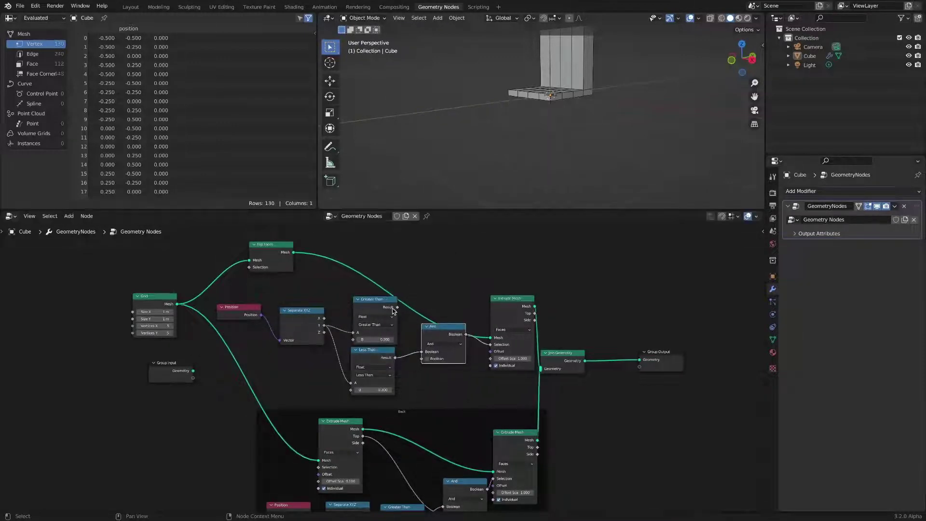
{"action": "left_click_drag", "start_coordinate": [394, 306], "coordinate": [385, 310]}
{"action": "left_click_drag", "start_coordinate": [389, 310], "coordinate": [406, 319]}
{"action": "left_click", "coordinate": [447, 345]}
{"action": "left_click", "coordinate": [449, 360]}
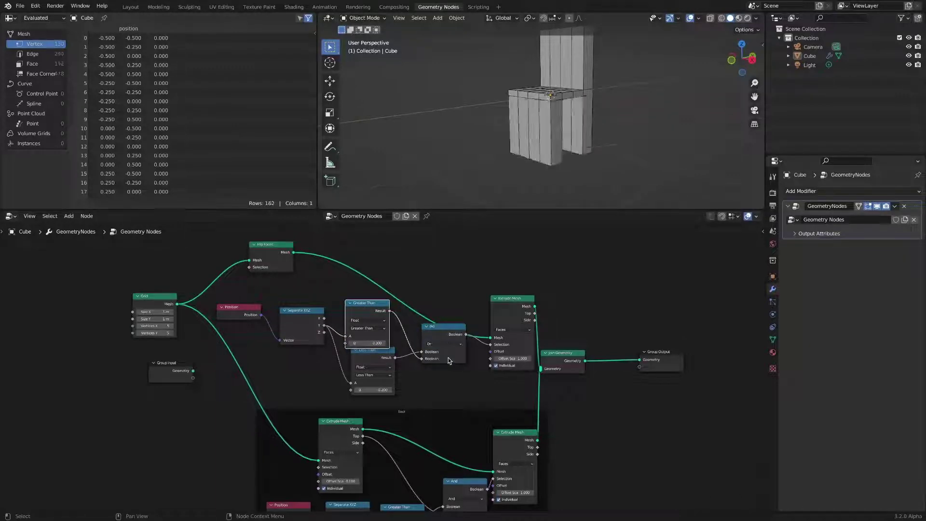
Spread Extrude Mesh, Join Geometry, Group Output, Or, both comparison nodes and Separate XYZ farther apart
{"action": "left_click_drag", "start_coordinate": [516, 298], "coordinate": [511, 273]}
{"action": "left_click_drag", "start_coordinate": [561, 352], "coordinate": [609, 337]}
{"action": "left_click_drag", "start_coordinate": [659, 352], "coordinate": [692, 334]}
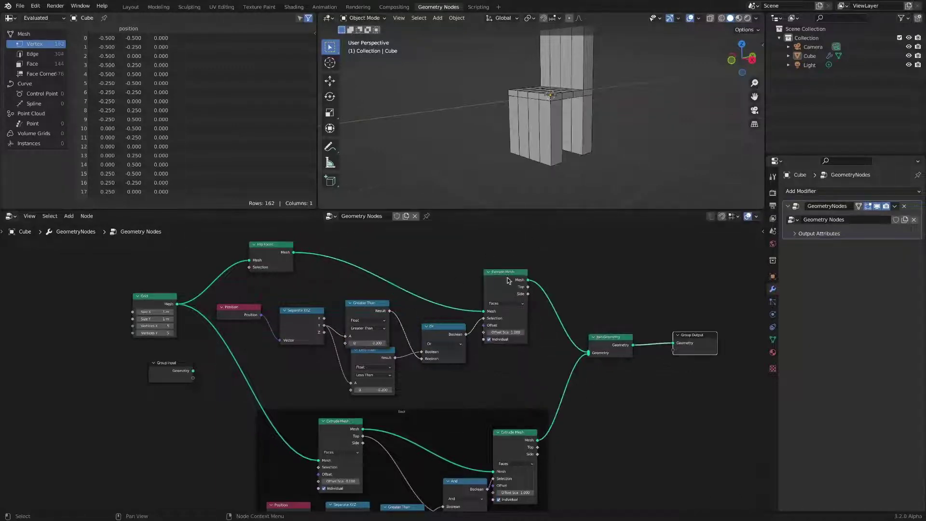
{"action": "left_click_drag", "start_coordinate": [510, 274], "coordinate": [549, 270]}
{"action": "left_click_drag", "start_coordinate": [443, 326], "coordinate": [489, 318]}
{"action": "left_click_drag", "start_coordinate": [380, 302], "coordinate": [408, 264]}
{"action": "left_click_drag", "start_coordinate": [383, 350], "coordinate": [405, 318]}
{"action": "left_click_drag", "start_coordinate": [311, 307], "coordinate": [318, 286]}
Duplicate Separate XYZ and the Less Than node below the originals and change the copied comparison to Equal
{"action": "key", "text": "shift+d"}
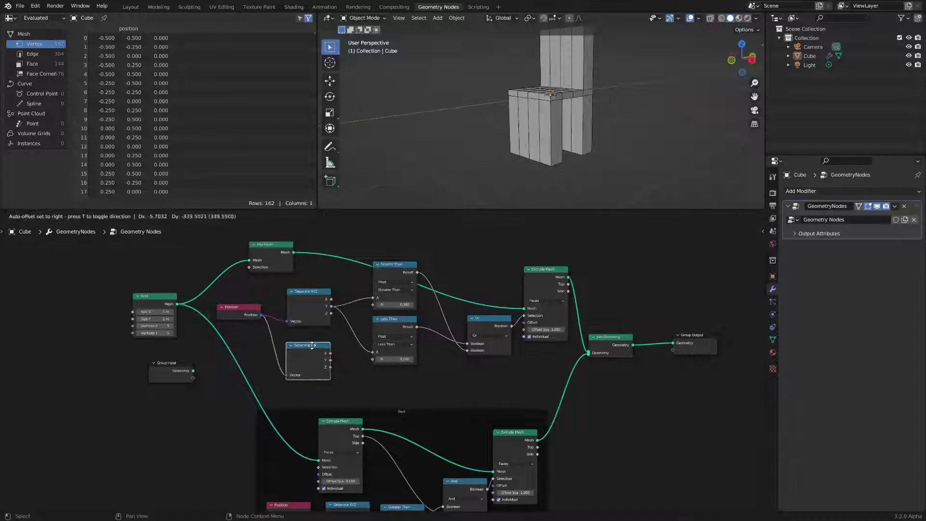
{"action": "left_click", "coordinate": [334, 362]}
{"action": "left_click", "coordinate": [398, 323]}
{"action": "key", "text": "shift+d"}
{"action": "left_click", "coordinate": [379, 377]}
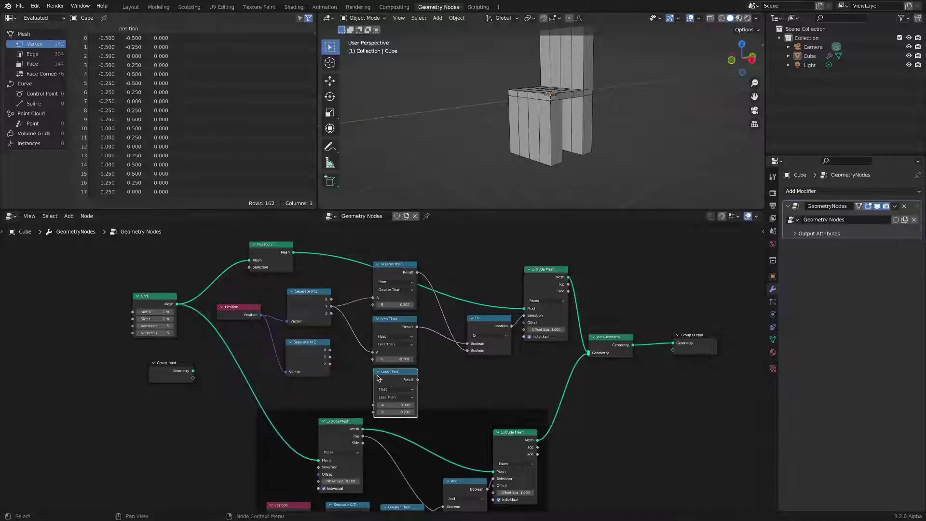
{"action": "left_click", "coordinate": [408, 398]}
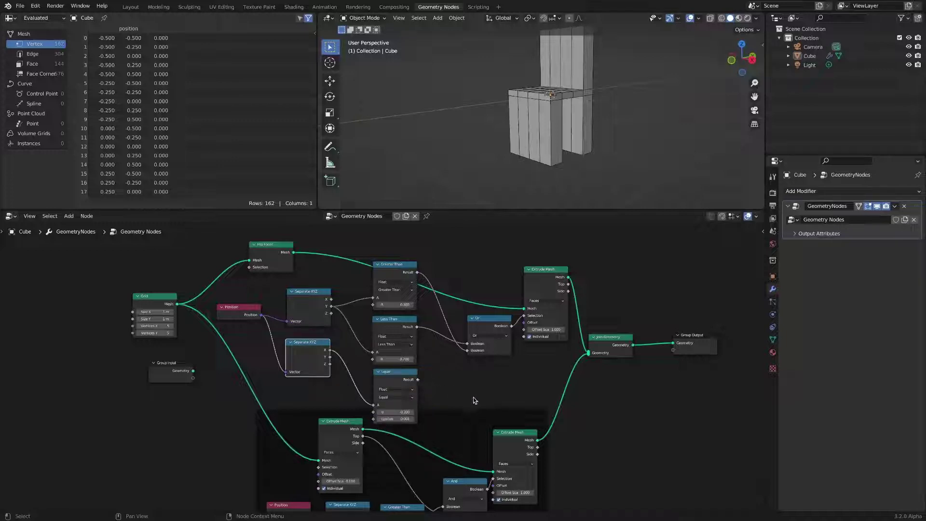
Set the lowest comparison to Equal with B at 0.000 and adjust its Epsilon so only the corner legs are extruded
{"action": "left_click", "coordinate": [408, 394]}
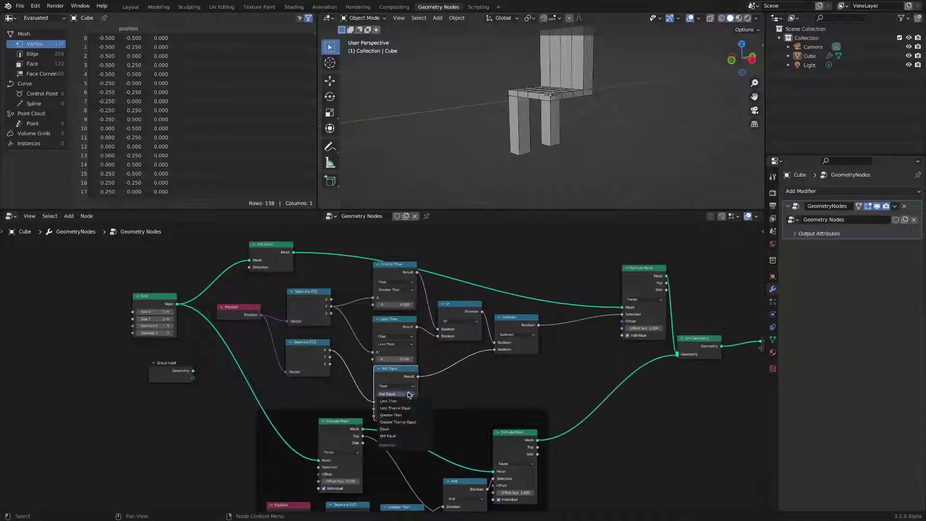
{"action": "left_click", "coordinate": [415, 430]}
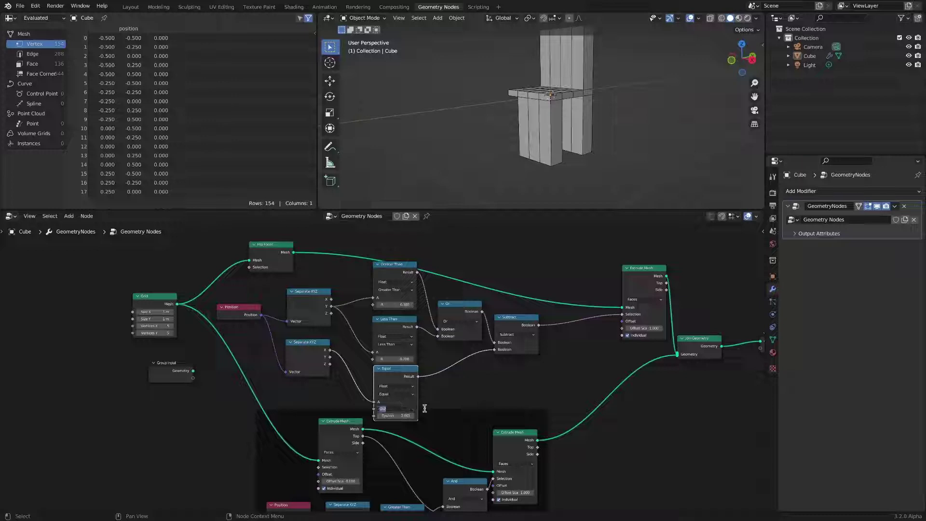
{"action": "key", "text": "Return"}
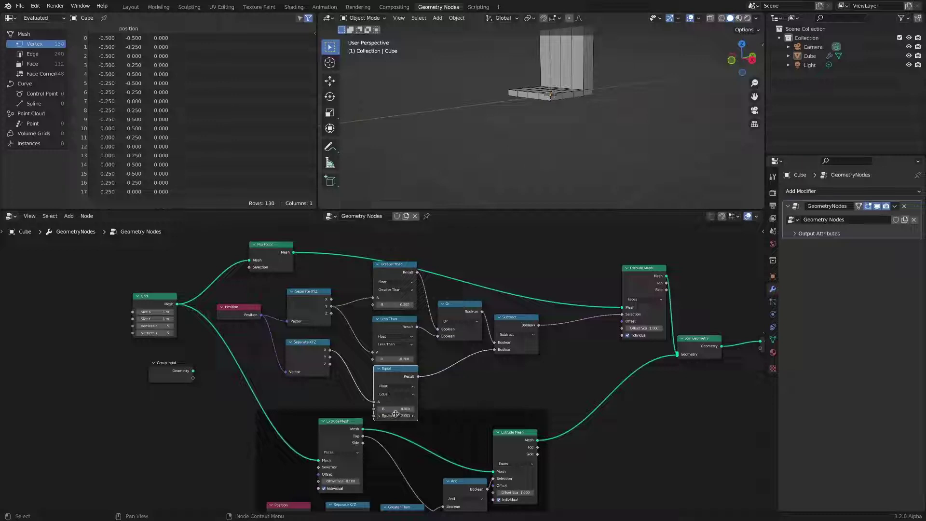
{"action": "left_click_drag", "start_coordinate": [405, 416], "coordinate": [394, 416]}
{"action": "left_click", "coordinate": [379, 415]}
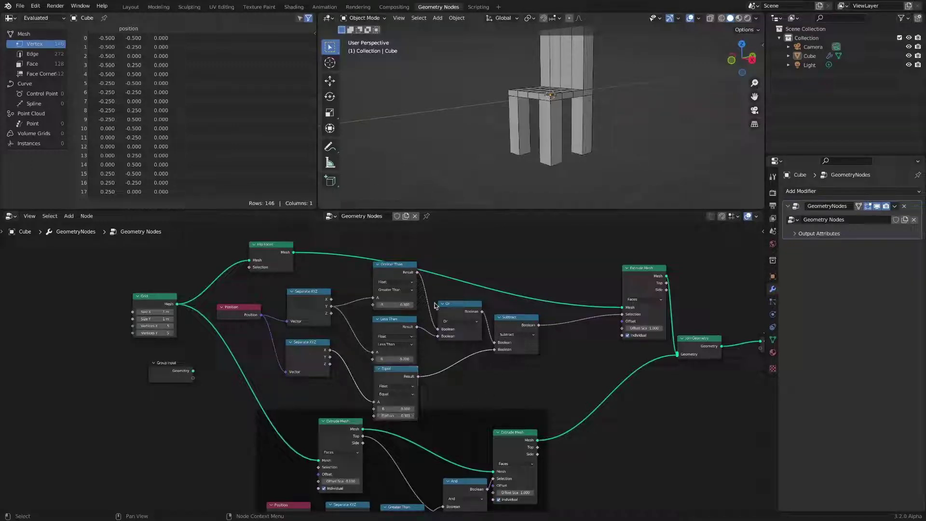
Align the comparison, Or and Subtract nodes and move the upper Extrude Mesh and Join Geometry closer to them
{"action": "left_click_drag", "start_coordinate": [402, 265], "coordinate": [404, 260]}
{"action": "left_click_drag", "start_coordinate": [394, 320], "coordinate": [392, 316]}
{"action": "left_click_drag", "start_coordinate": [398, 368], "coordinate": [396, 367]}
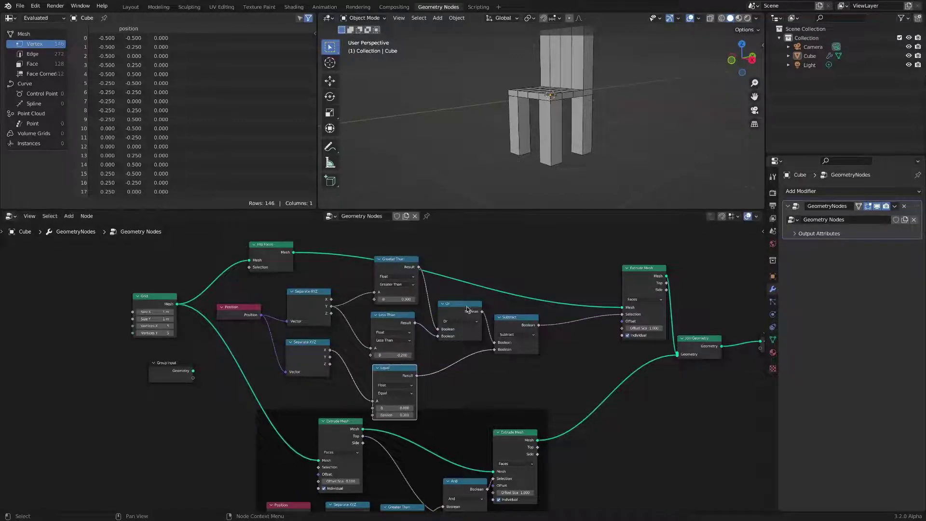
{"action": "left_click_drag", "start_coordinate": [470, 304], "coordinate": [469, 304]}
{"action": "left_click_drag", "start_coordinate": [523, 318], "coordinate": [519, 317]}
{"action": "left_click_drag", "start_coordinate": [650, 268], "coordinate": [615, 267]}
{"action": "left_click_drag", "start_coordinate": [689, 338], "coordinate": [650, 342]}
{"action": "left_click_drag", "start_coordinate": [610, 267], "coordinate": [587, 268]}
Shift the three comparison nodes and the Or node upward, clear of the Back frame
{"action": "scroll", "coordinate": [703, 382], "scroll_direction": "down", "scroll_amount": 1}
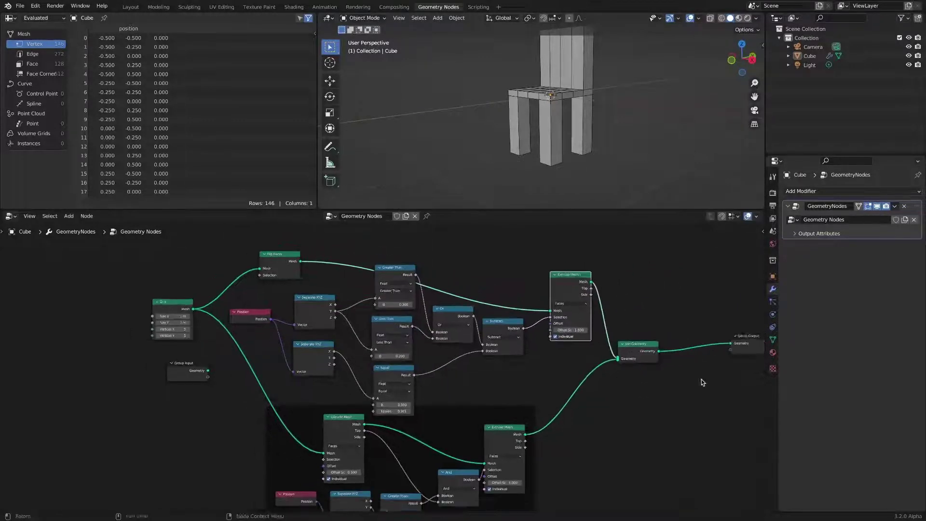
{"action": "middle_click_drag", "start_coordinate": [702, 382], "coordinate": [684, 368]}
{"action": "left_click_drag", "start_coordinate": [371, 258], "coordinate": [375, 250]}
{"action": "left_click_drag", "start_coordinate": [370, 307], "coordinate": [373, 297]}
{"action": "left_click_drag", "start_coordinate": [372, 345], "coordinate": [371, 337]}
{"action": "left_click_drag", "start_coordinate": [426, 296], "coordinate": [428, 284]}
{"action": "left_click_drag", "start_coordinate": [372, 256], "coordinate": [373, 248]}
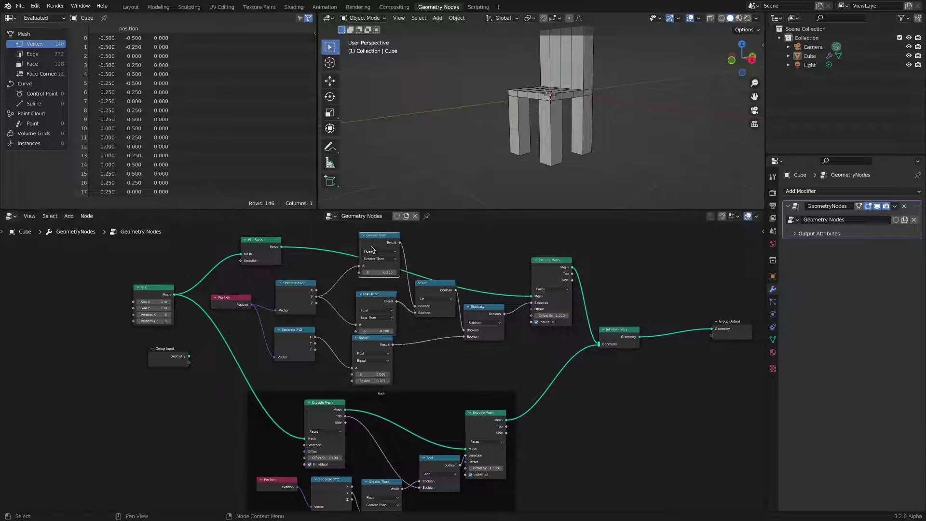
{"action": "left_click_drag", "start_coordinate": [371, 296], "coordinate": [371, 290]}
{"action": "left_click_drag", "start_coordinate": [371, 340], "coordinate": [370, 337]}
Enclose the Flip Faces, upper Extrude Mesh and leg selection nodes in a frame labelled "Legs"
{"action": "left_click_drag", "start_coordinate": [222, 227], "coordinate": [576, 365]}
{"action": "key", "text": "ctrl+j"}
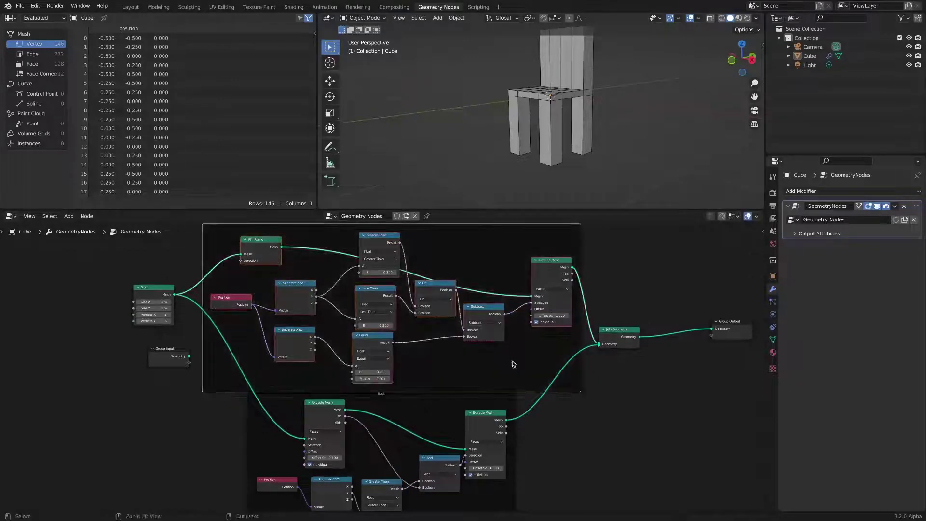
{"action": "key", "text": "F2"}
{"action": "type", "text": "Le"}
{"action": "key", "text": "Return"}
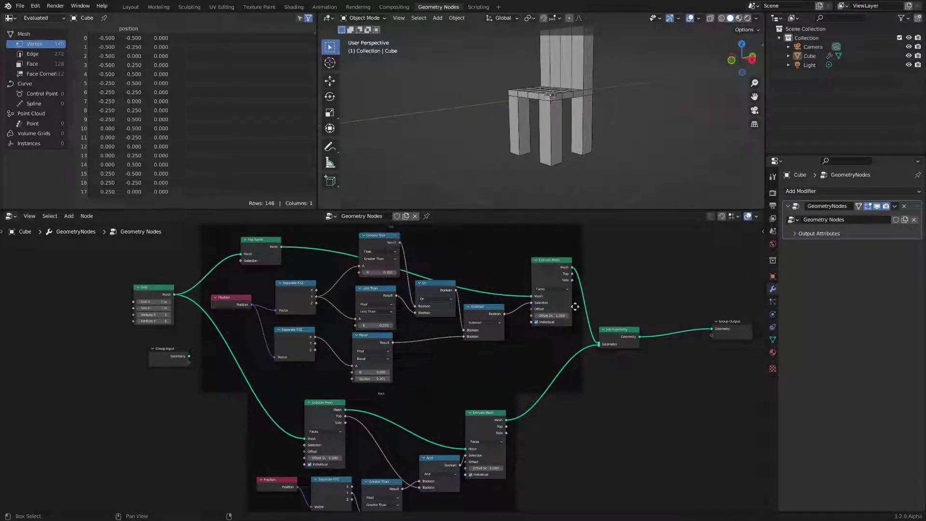
{"action": "right_click", "coordinate": [420, 234]}
{"action": "left_click", "coordinate": [412, 234]}
{"action": "type", "text": "Legs"}
{"action": "key", "text": "Return"}
Insert a Subdivide Mesh node between Join Geometry and Group Output and set its Level to 2
{"action": "middle_click_drag", "start_coordinate": [609, 120], "coordinate": [606, 137]}
{"action": "scroll", "coordinate": [606, 137], "scroll_direction": "up", "scroll_amount": 2}
{"action": "key", "text": "shift+a"}
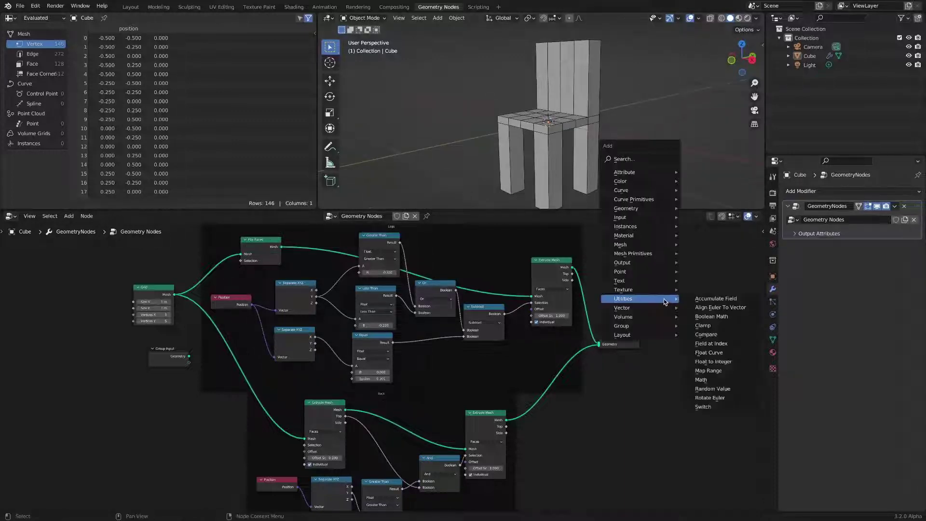
{"action": "mouse_move", "coordinate": [646, 244]}
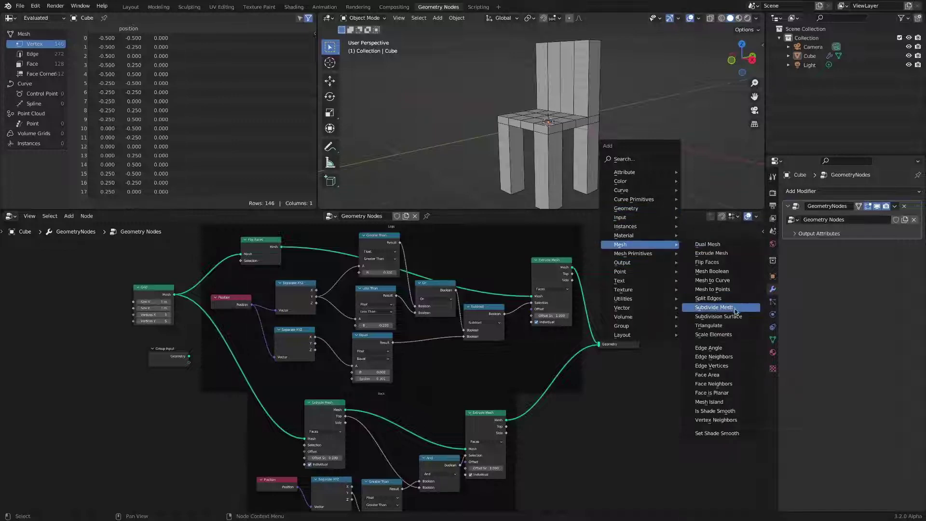
{"action": "left_click", "coordinate": [714, 307]}
{"action": "left_click", "coordinate": [659, 332]}
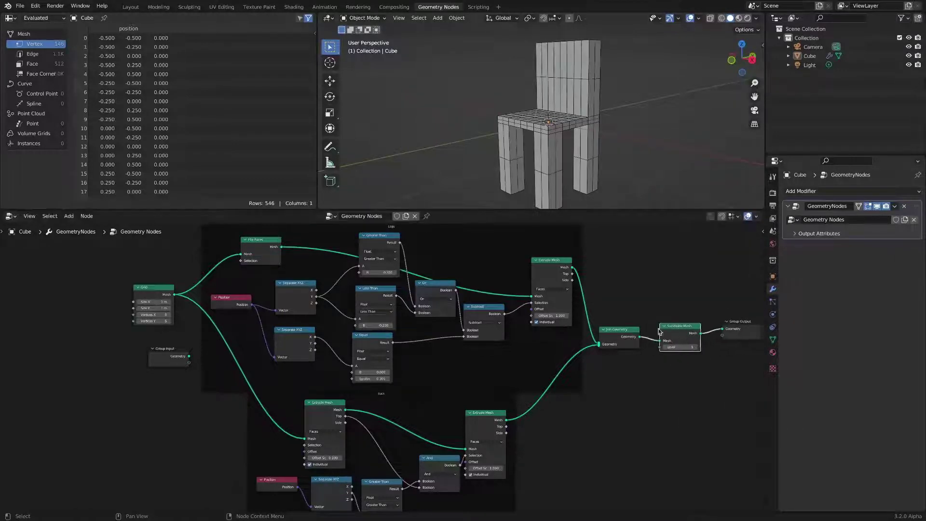
{"action": "left_click", "coordinate": [699, 347]}
Insert a Subdivision Surface node after Subdivide Mesh and set its Level to 2
{"action": "key", "text": "shift+a"}
{"action": "mouse_move", "coordinate": [713, 346]}
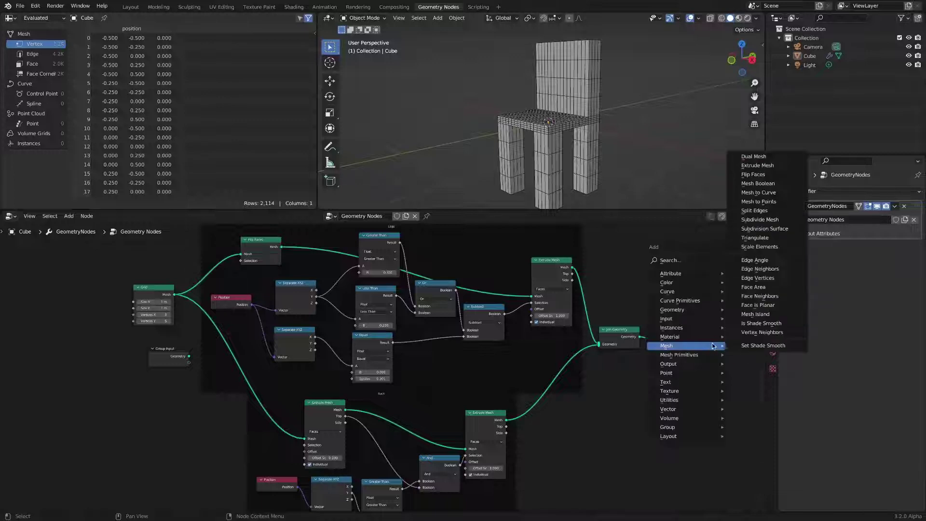
{"action": "left_click", "coordinate": [764, 229]}
{"action": "left_click", "coordinate": [735, 332]}
{"action": "left_click", "coordinate": [753, 352]}
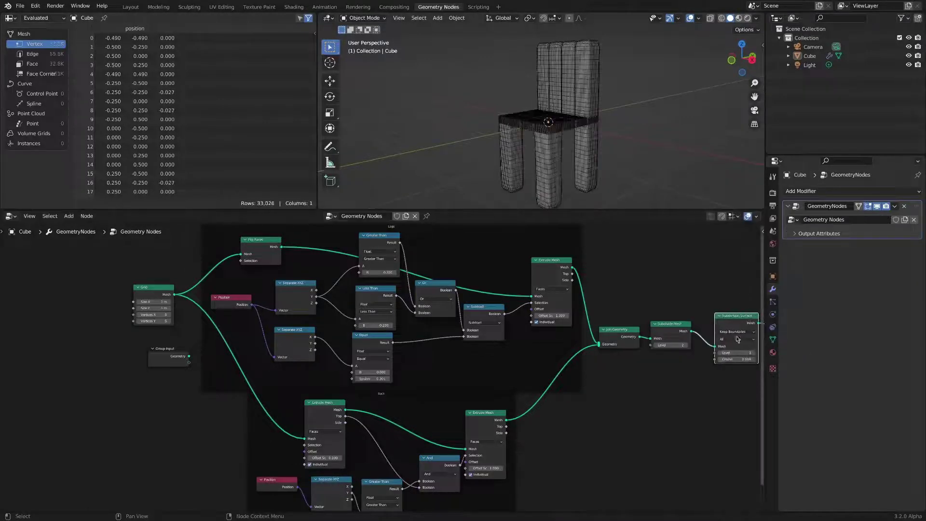
Hide the viewport overlays and disable Individual on all three Extrude Mesh nodes
{"action": "left_click", "coordinate": [691, 18]}
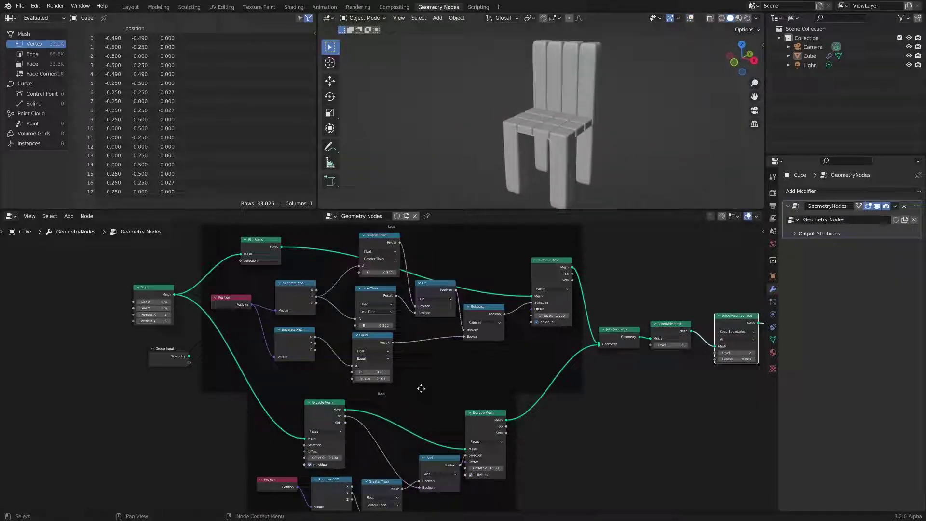
{"action": "left_click", "coordinate": [536, 321]}
{"action": "left_click", "coordinate": [472, 475]}
{"action": "left_click", "coordinate": [310, 464]}
{"action": "middle_click_drag", "start_coordinate": [639, 137], "coordinate": [619, 127]}
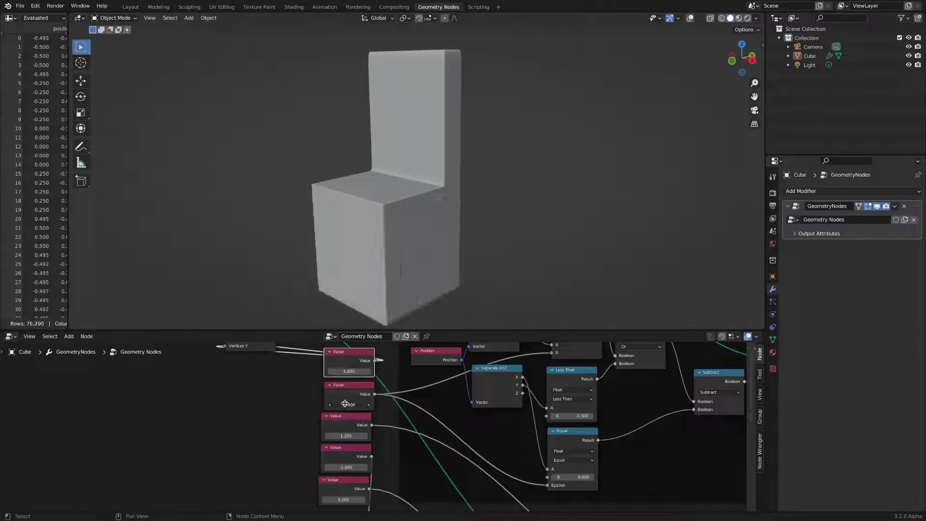
Vary the chair's proportions through the Value nodes, leaving the leg width at 0.200 and the back height at 1.200
{"action": "scroll", "coordinate": [345, 404], "scroll_direction": "down", "scroll_amount": 2, "text": "ctrl"}
{"action": "scroll", "coordinate": [346, 403], "scroll_direction": "up", "scroll_amount": 1, "text": "ctrl"}
{"action": "scroll", "coordinate": [346, 435], "scroll_direction": "down", "scroll_amount": 6, "text": "ctrl"}
{"action": "scroll", "coordinate": [345, 435], "scroll_direction": "up", "scroll_amount": 4, "text": "ctrl"}
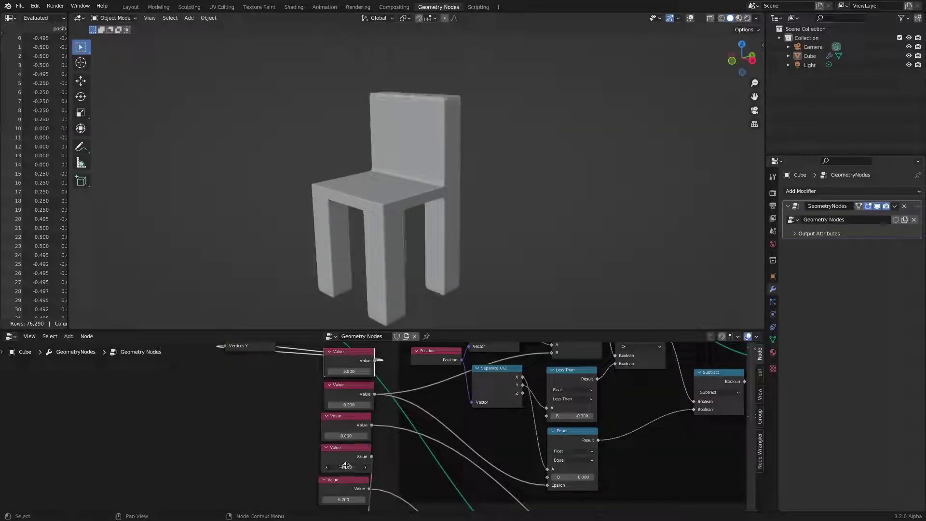
{"action": "scroll", "coordinate": [346, 466], "scroll_direction": "down", "scroll_amount": 4, "text": "ctrl"}
{"action": "scroll", "coordinate": [343, 499], "scroll_direction": "down", "scroll_amount": 16, "text": "ctrl"}
{"action": "scroll", "coordinate": [345, 435], "scroll_direction": "down", "scroll_amount": 4, "text": "ctrl"}
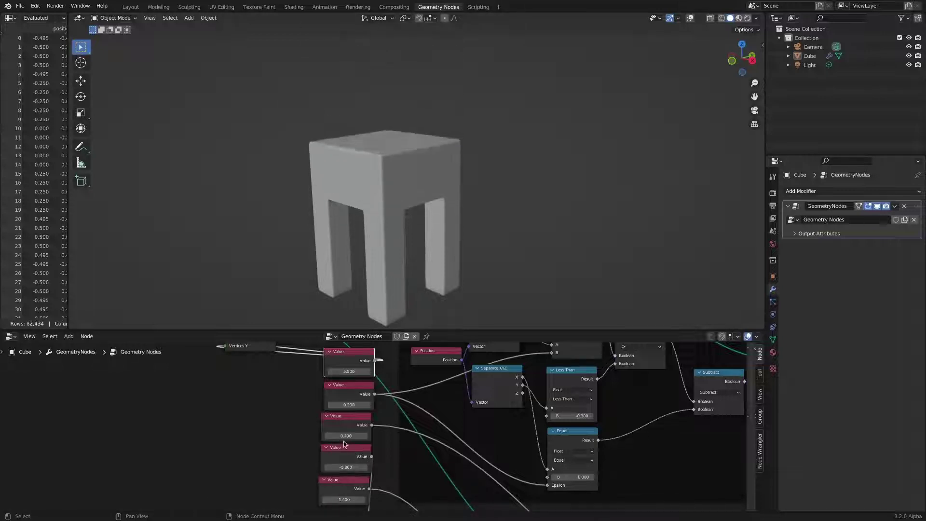
{"action": "scroll", "coordinate": [343, 498], "scroll_direction": "up", "scroll_amount": 11, "text": "ctrl"}
{"action": "scroll", "coordinate": [345, 436], "scroll_direction": "up", "scroll_amount": 8, "text": "ctrl"}
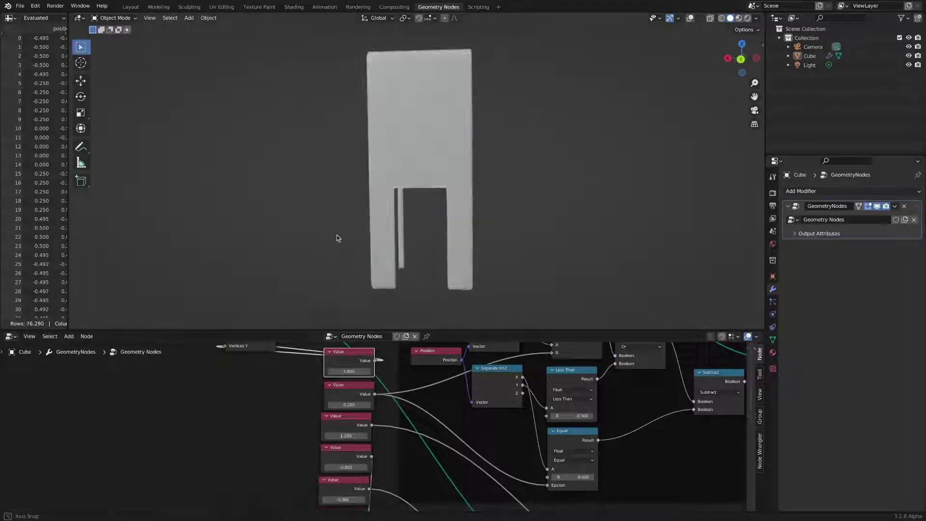